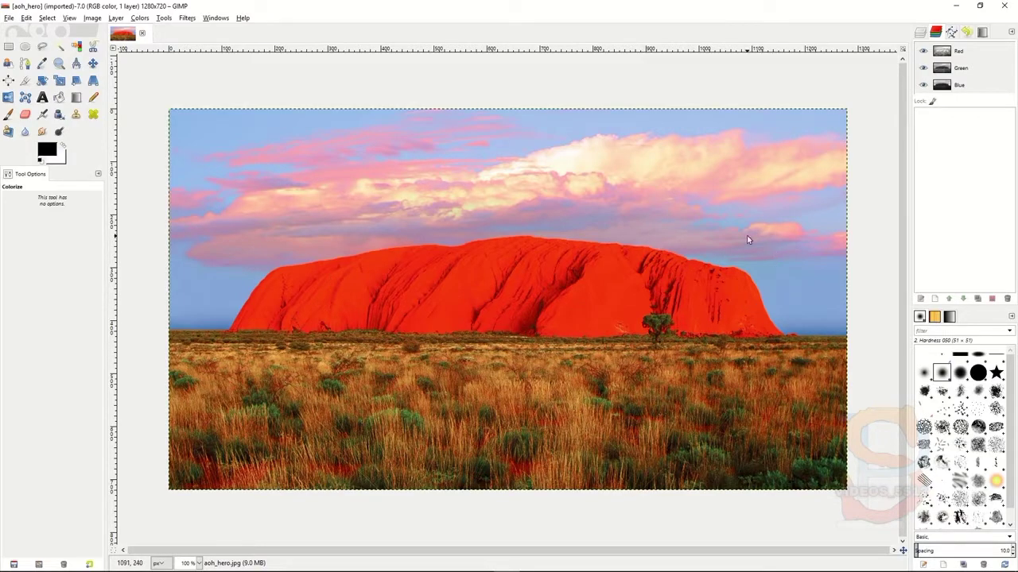
Duplicate the aoh_hero.jpg layer.
click(920, 33)
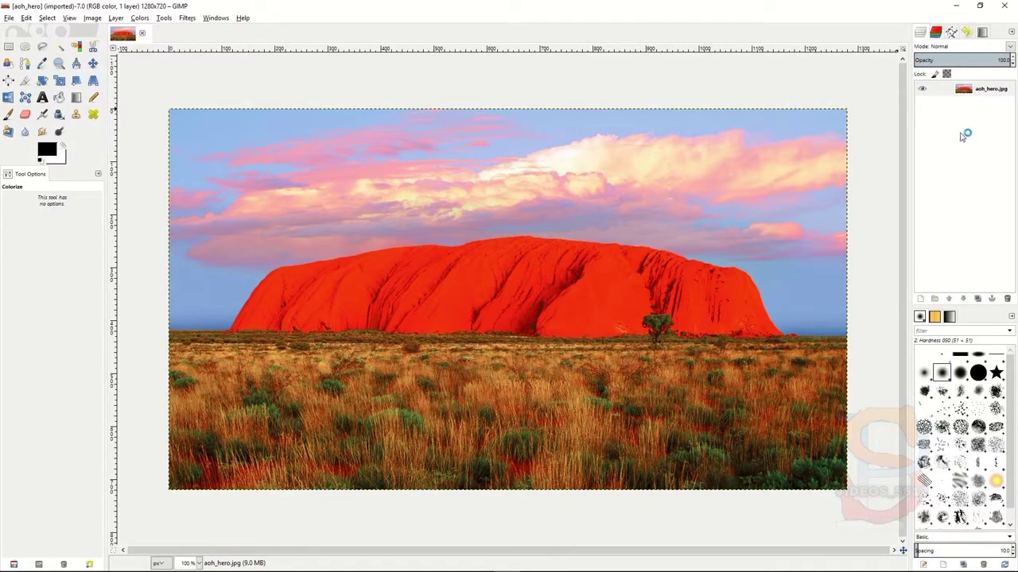
click(945, 93)
right_click(949, 94)
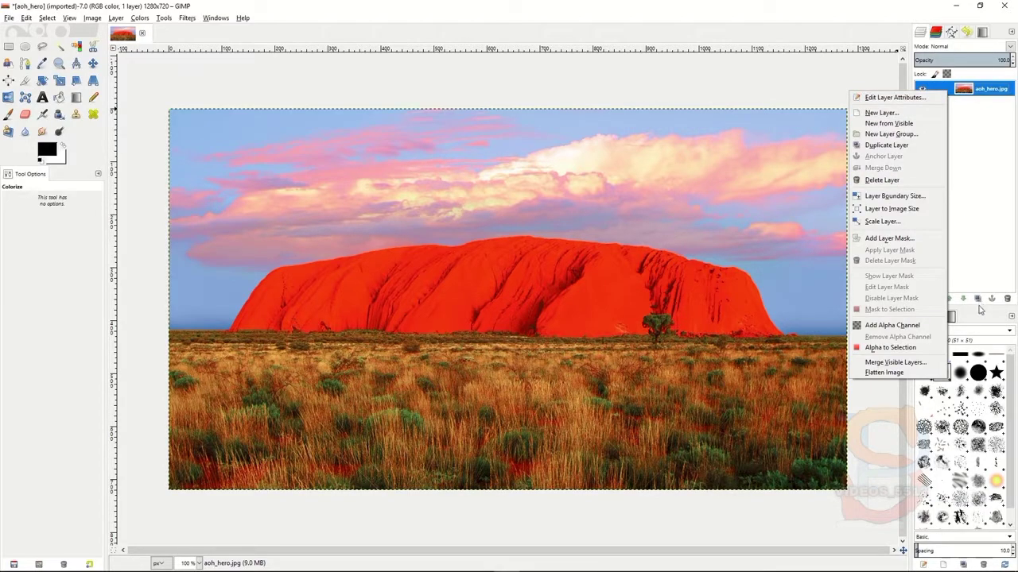
click(896, 147)
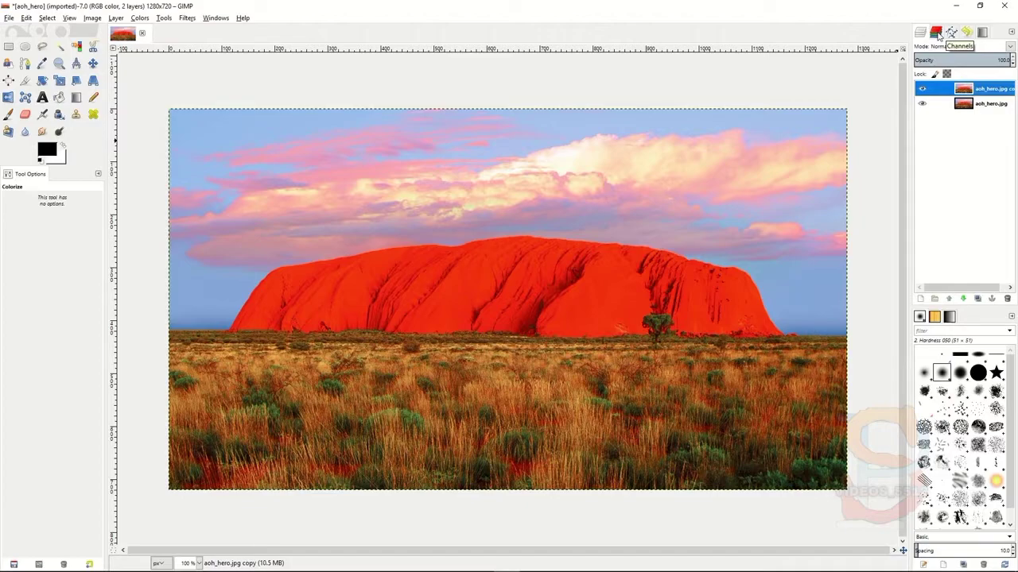
Deactivate the Green, Blue and Alpha channels, leaving Red as the only active colour channel.
click(937, 34)
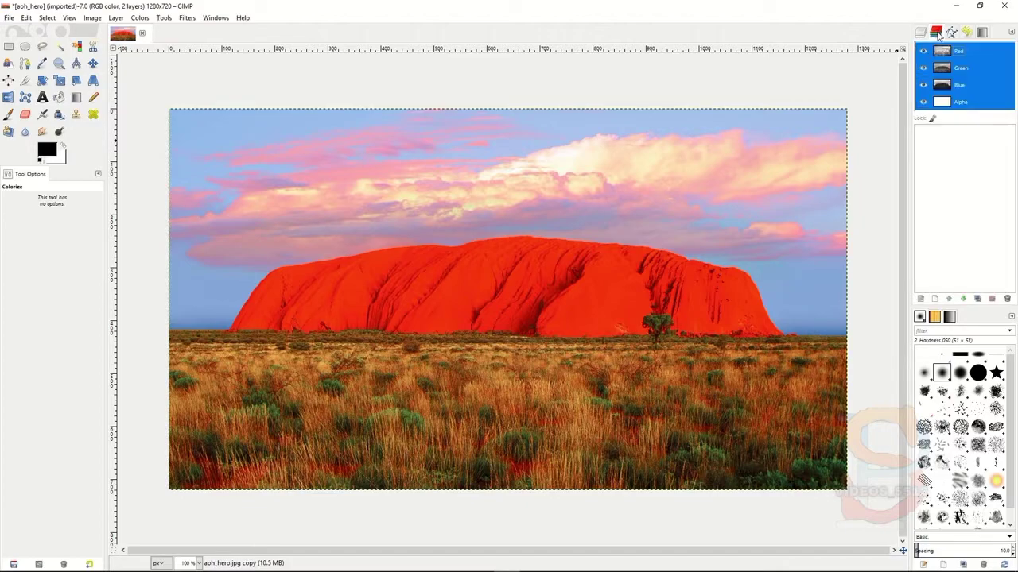
click(971, 53)
click(971, 69)
click(970, 85)
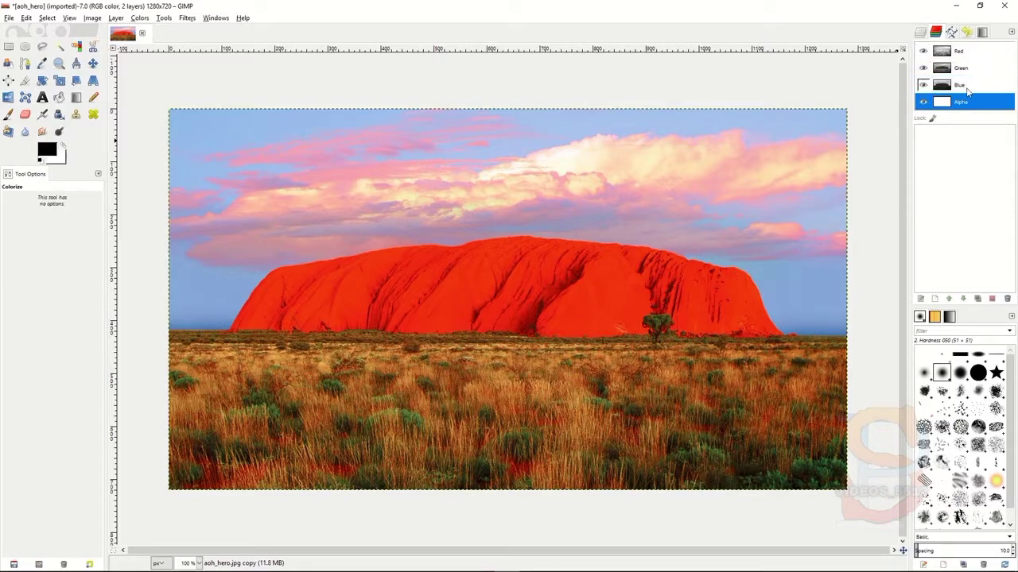
click(968, 102)
click(973, 56)
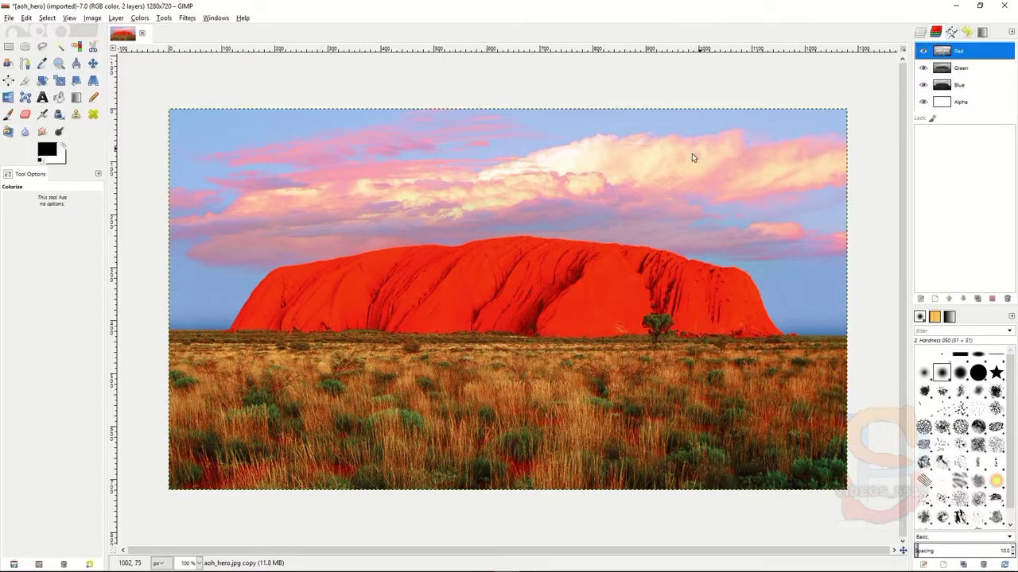
Select the whole image and copy the Red channel into a new separate channel.
click(49, 18)
click(56, 32)
drag(968, 53, 949, 143)
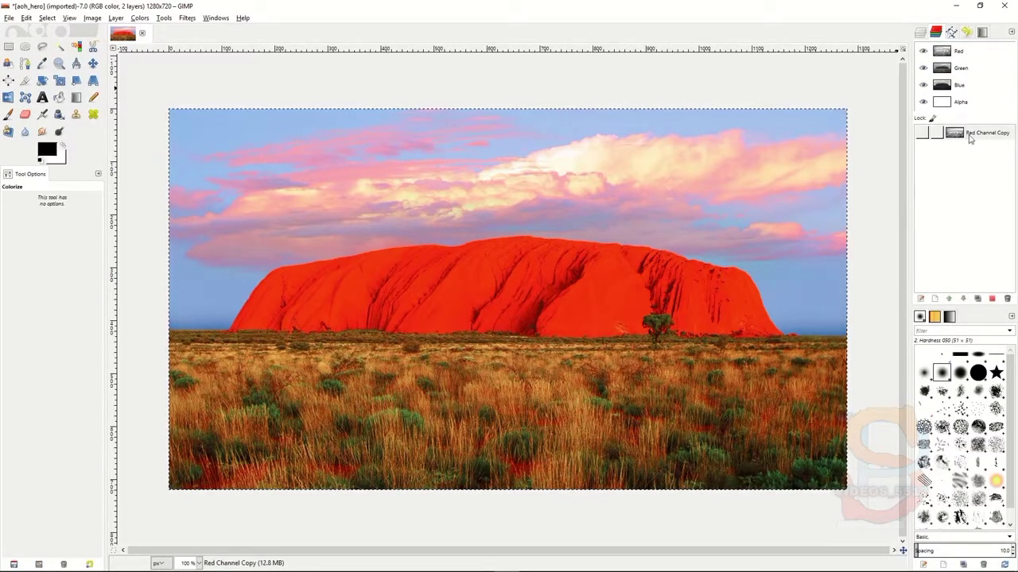
Rename the Red channel copy as L.
click(980, 135)
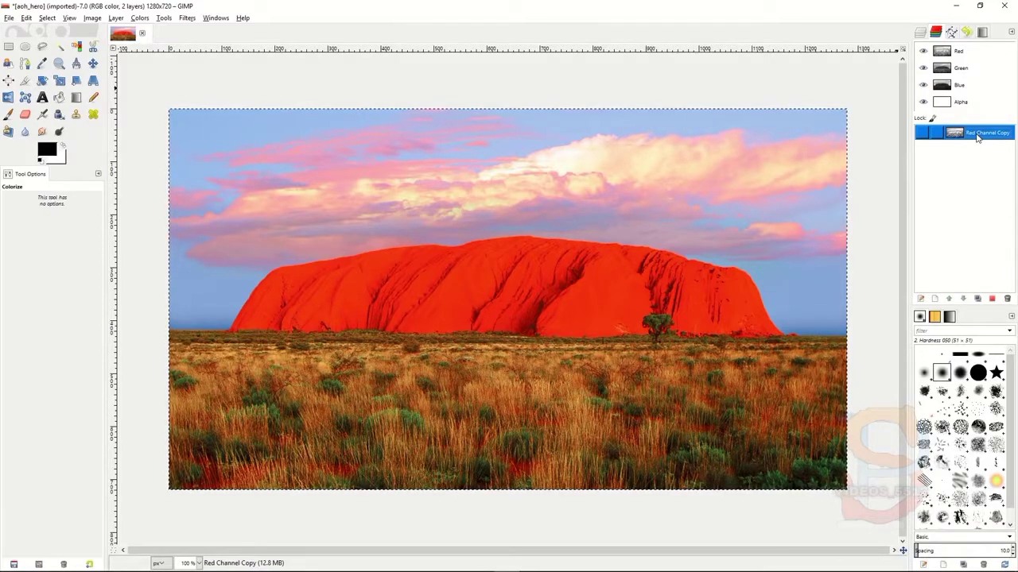
double_click(978, 137)
text(L)
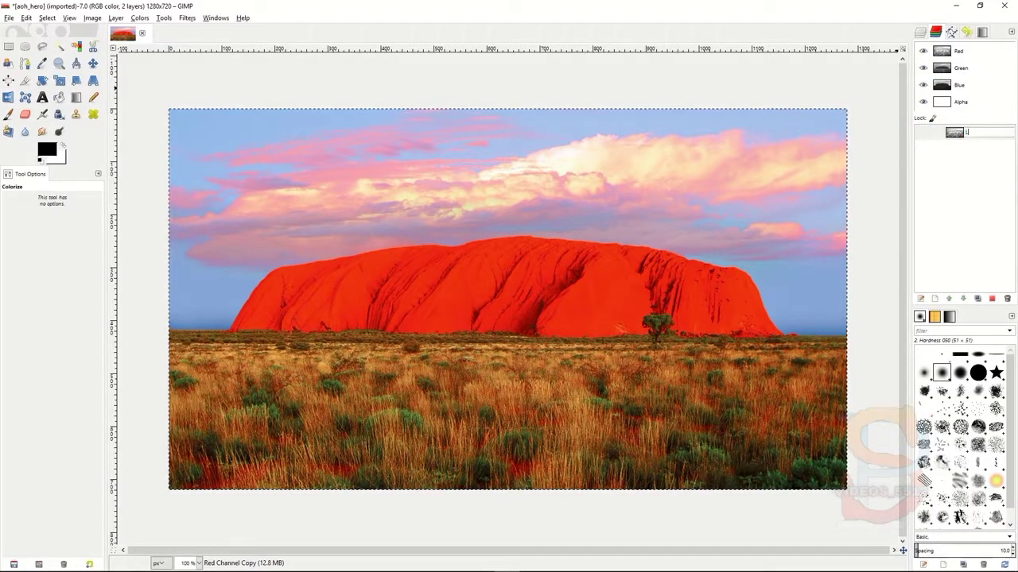
key(Return)
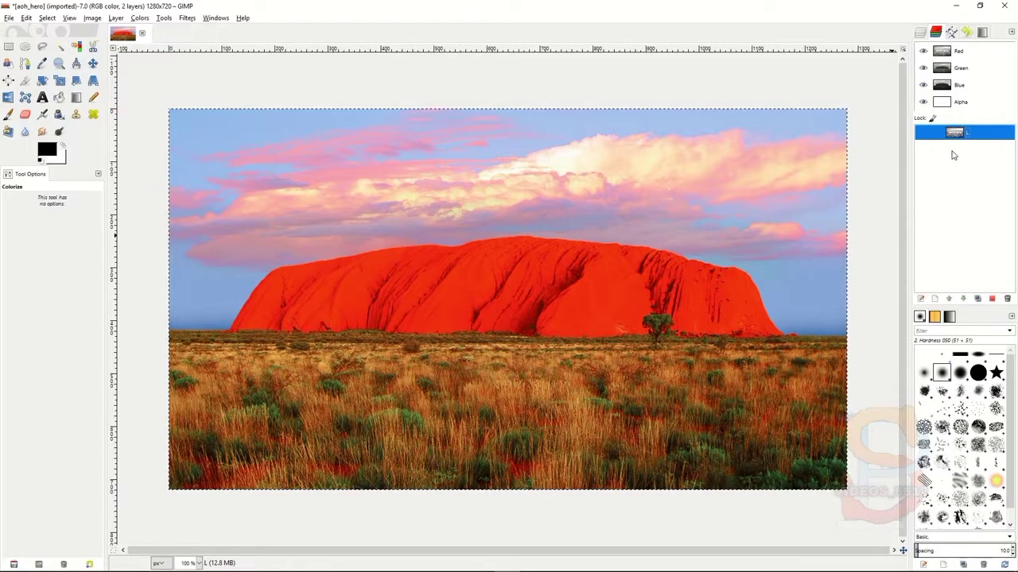
Subtract channel L from the selection and save the result as a new channel named D.
right_click(978, 135)
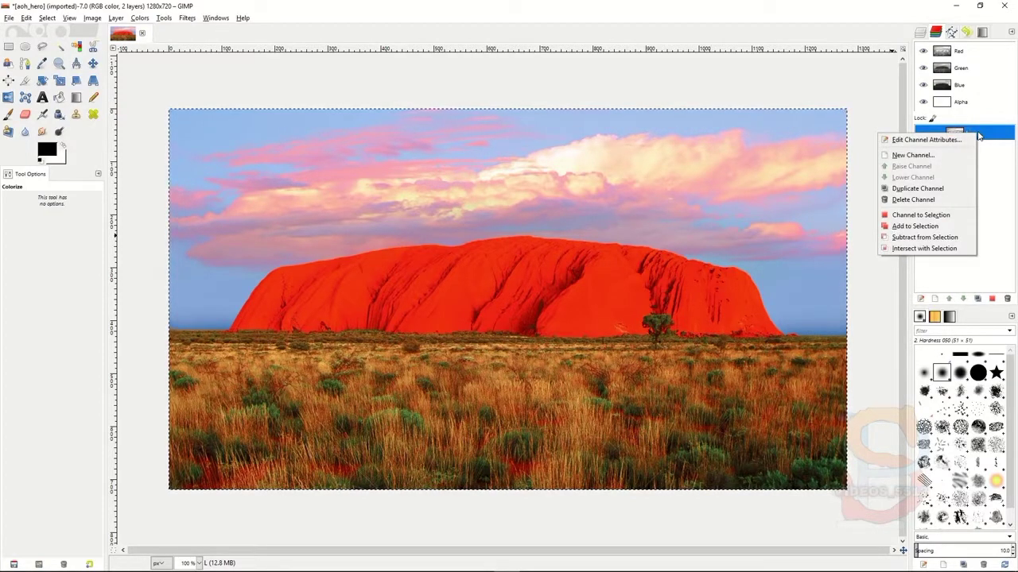
click(923, 237)
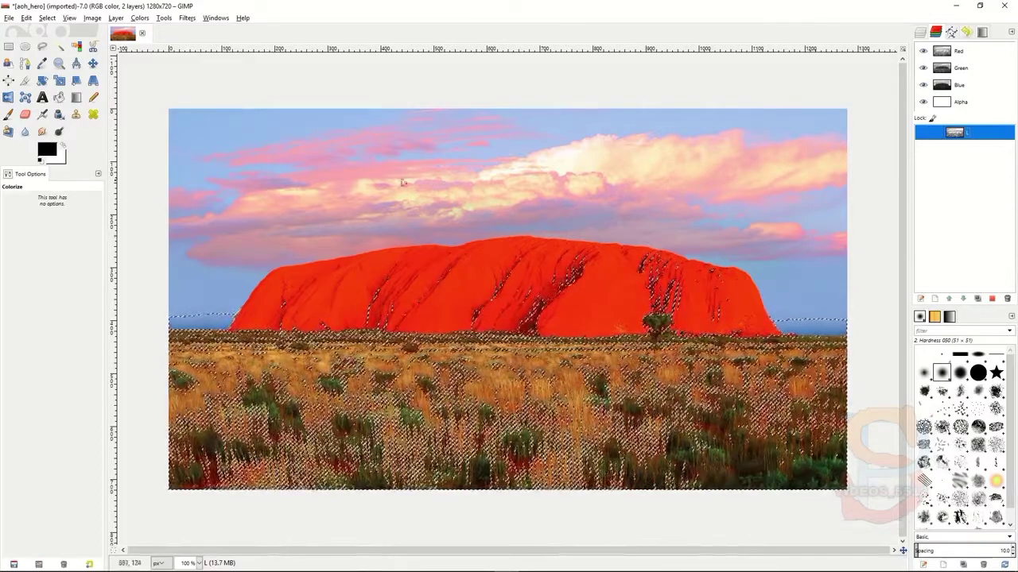
click(48, 18)
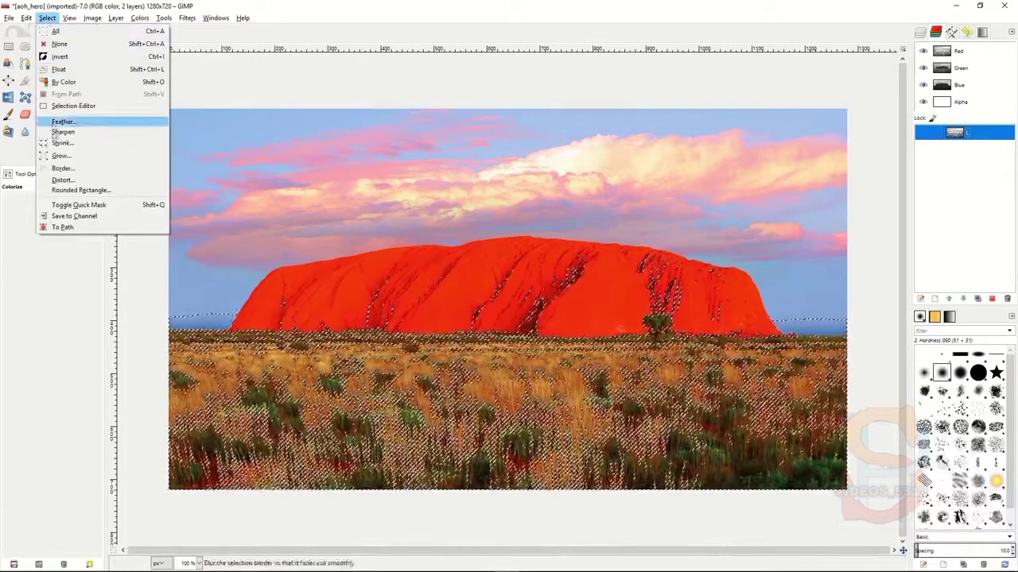
click(73, 215)
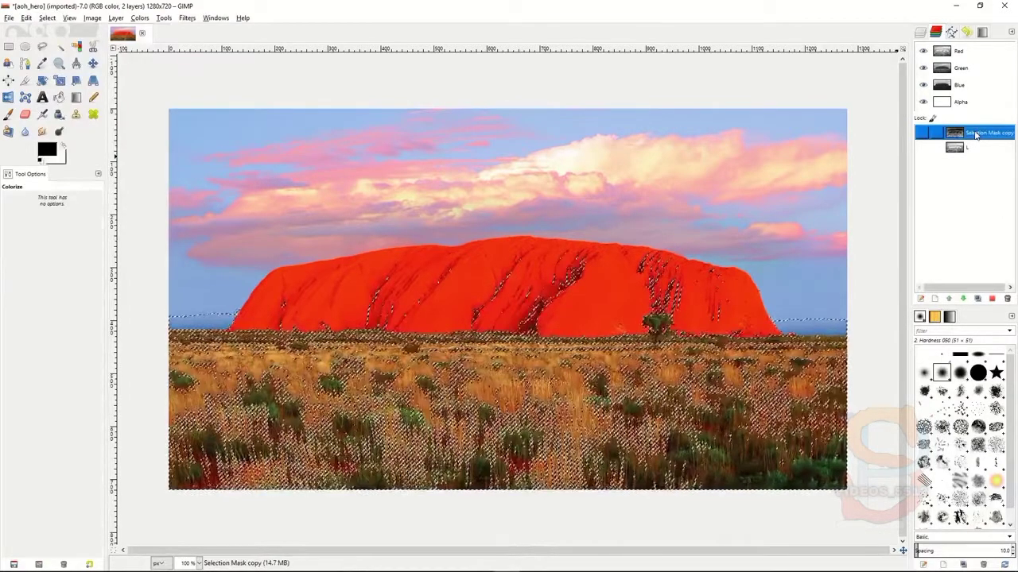
double_click(977, 135)
text(D)
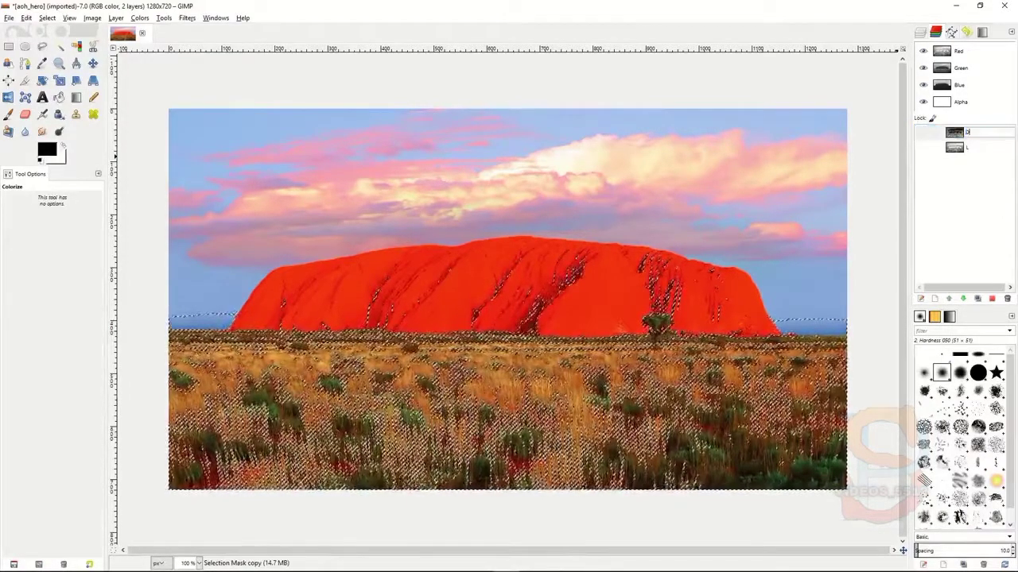
key(Return)
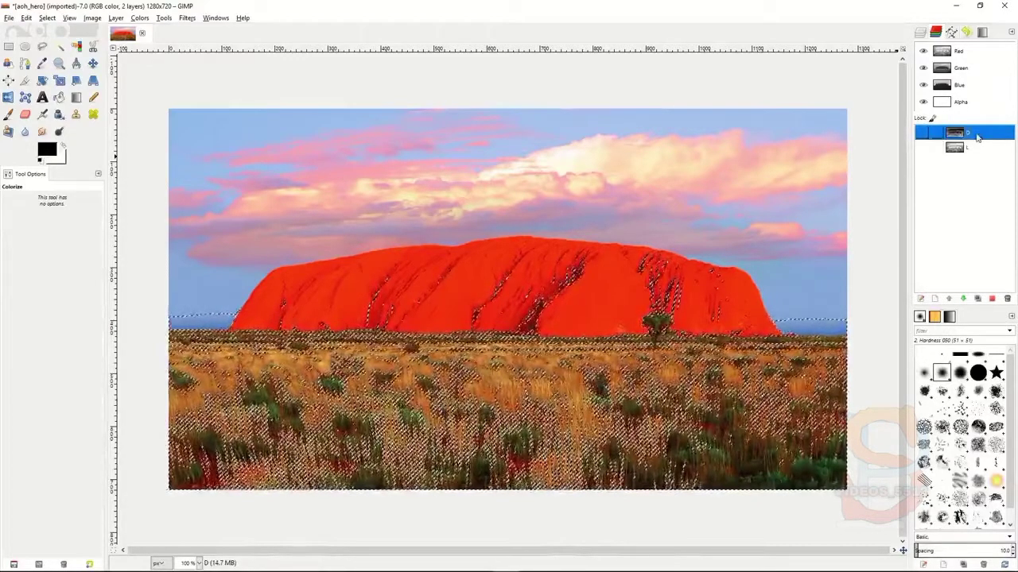
Subtract channel L from the remaining selection again and save the result as a channel named DD.
click(975, 150)
right_click(978, 149)
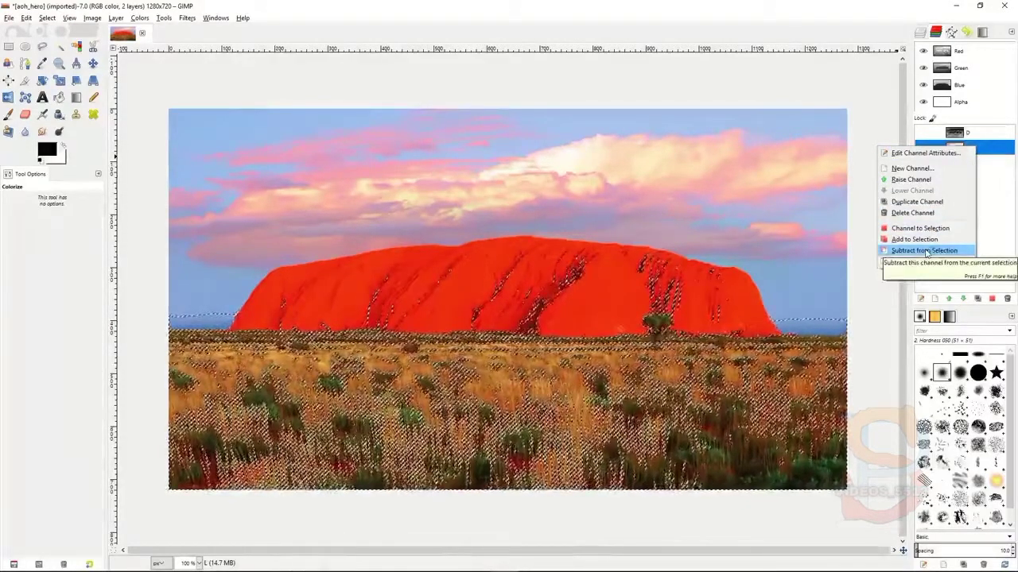
click(926, 251)
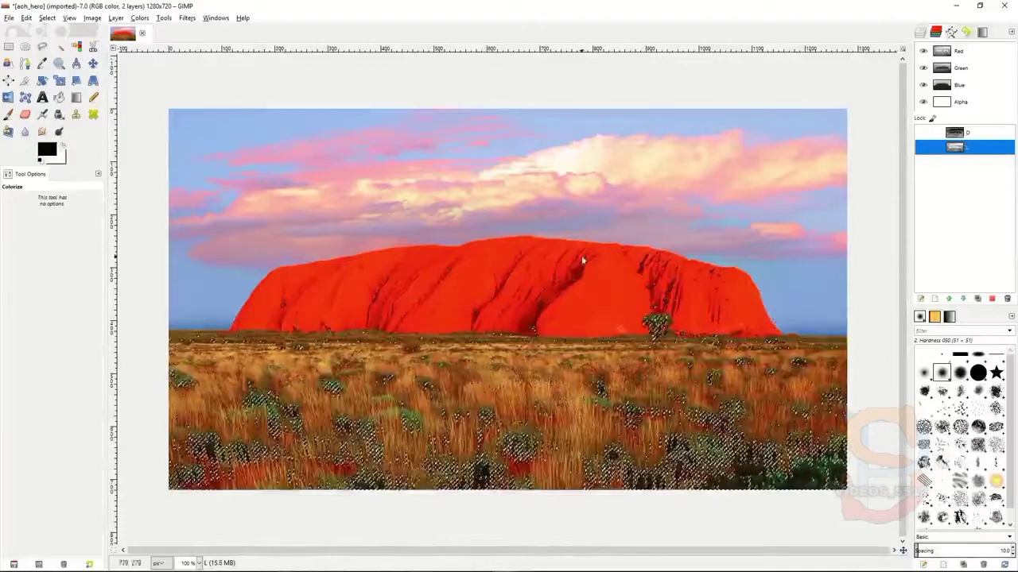
click(47, 18)
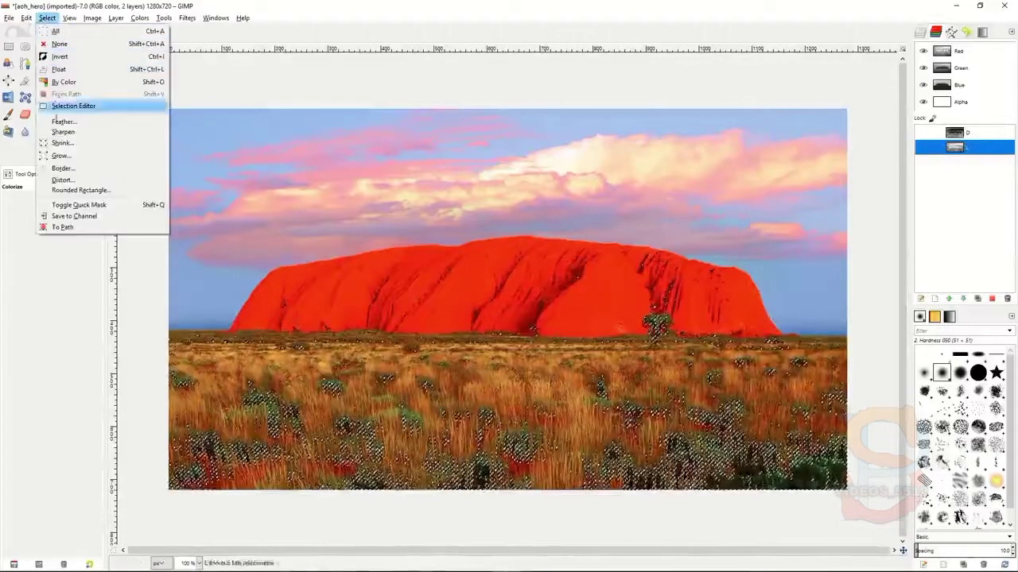
click(74, 215)
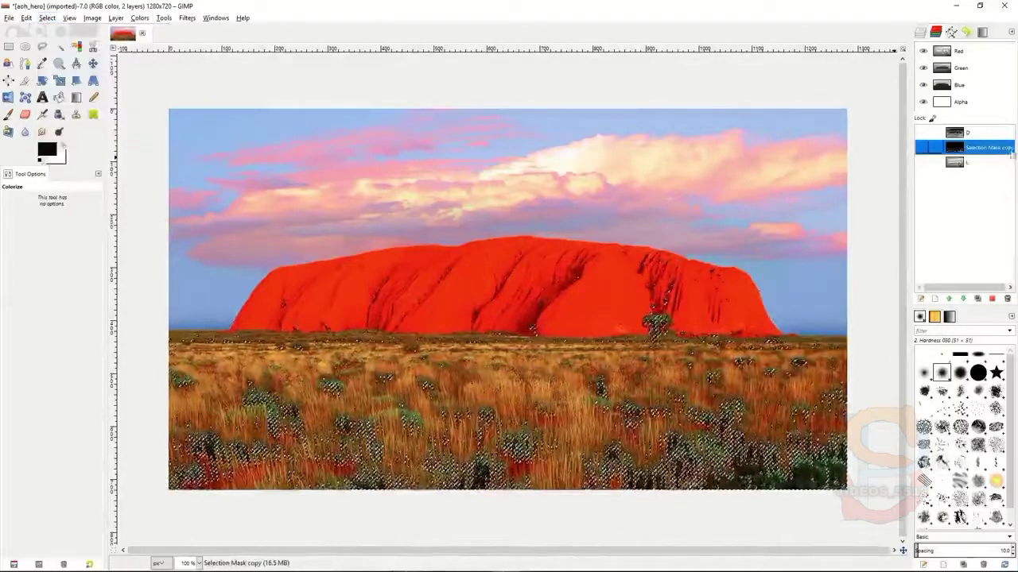
double_click(978, 148)
text(DD)
key(Return)
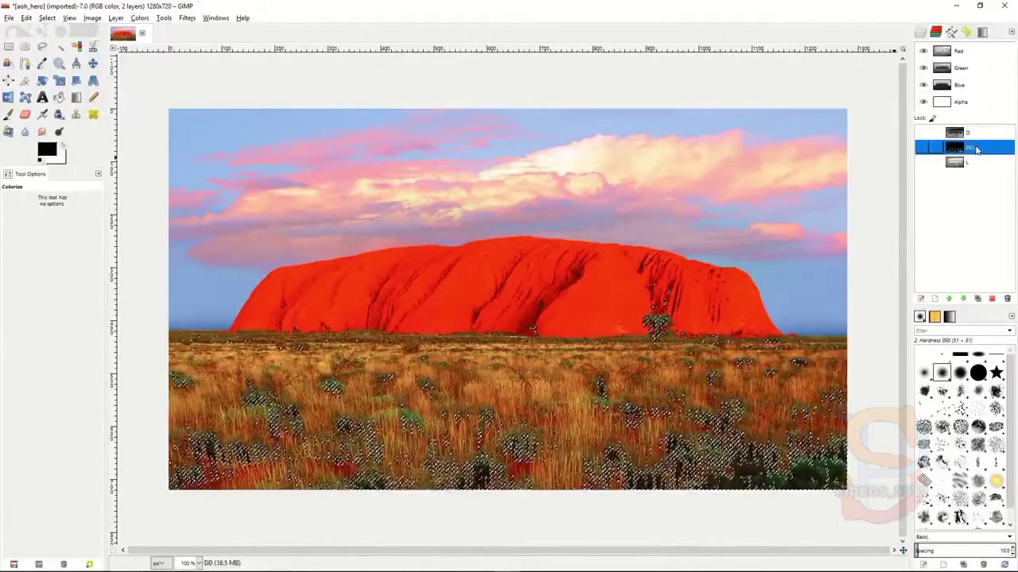
Subtract channel L from the selection a third time and save the result as a channel named DDD.
click(981, 163)
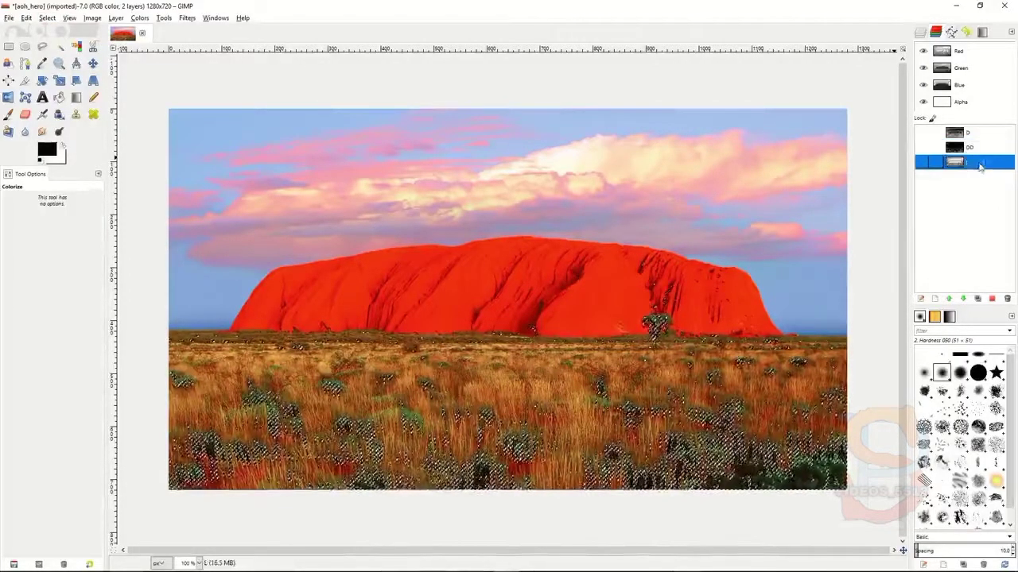
right_click(980, 164)
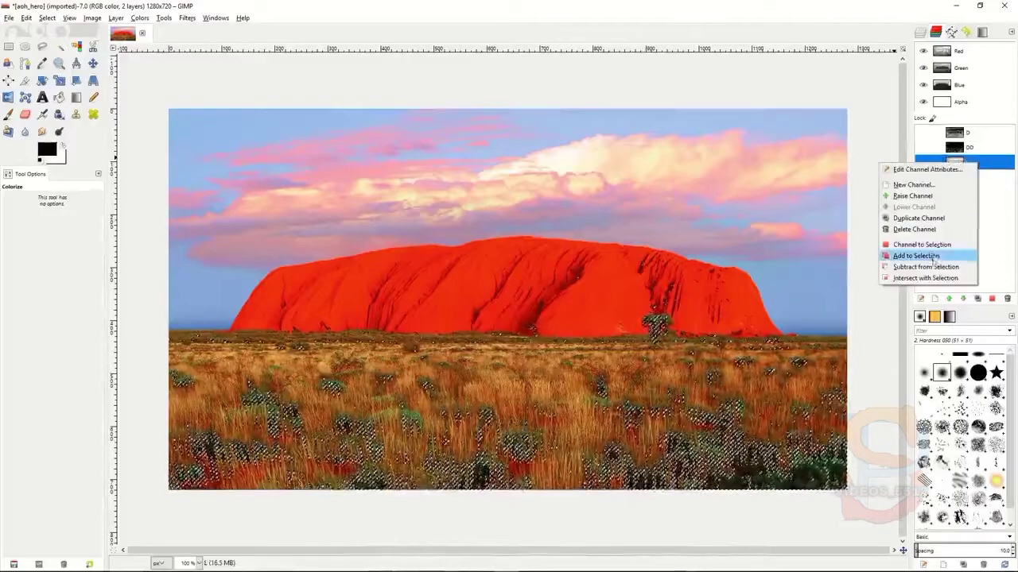
click(923, 268)
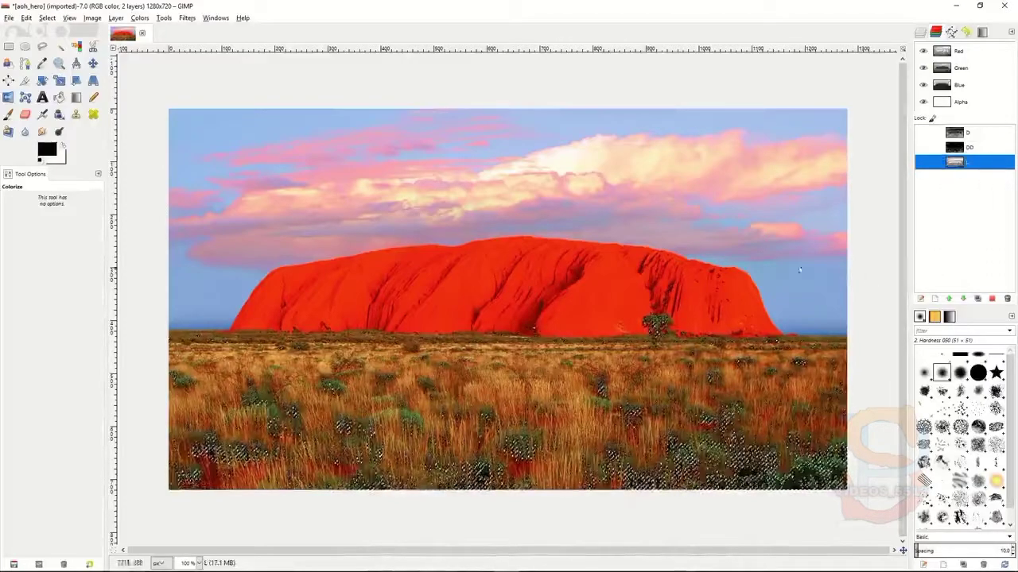
click(47, 18)
click(70, 215)
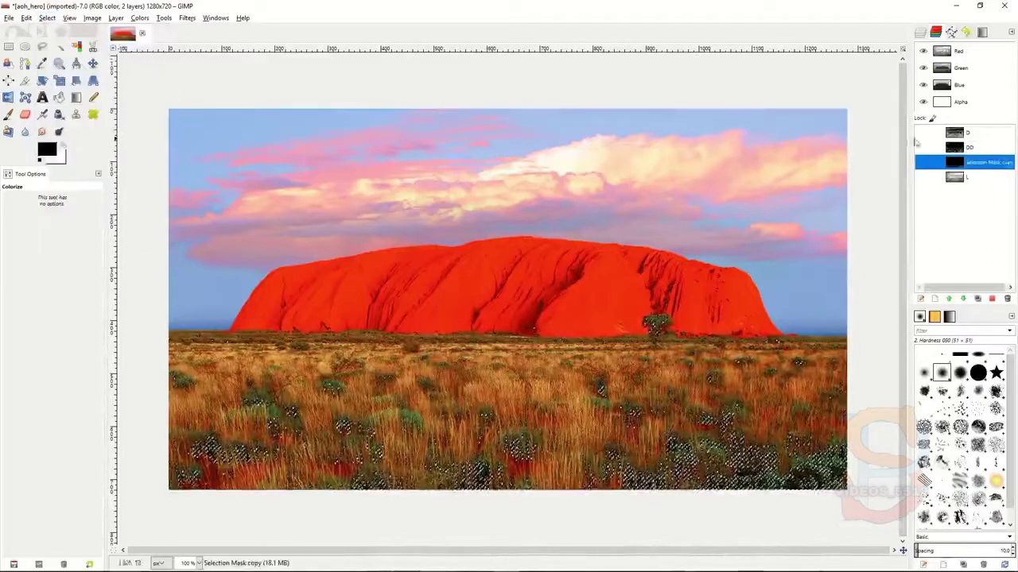
double_click(977, 162)
text(DDD)
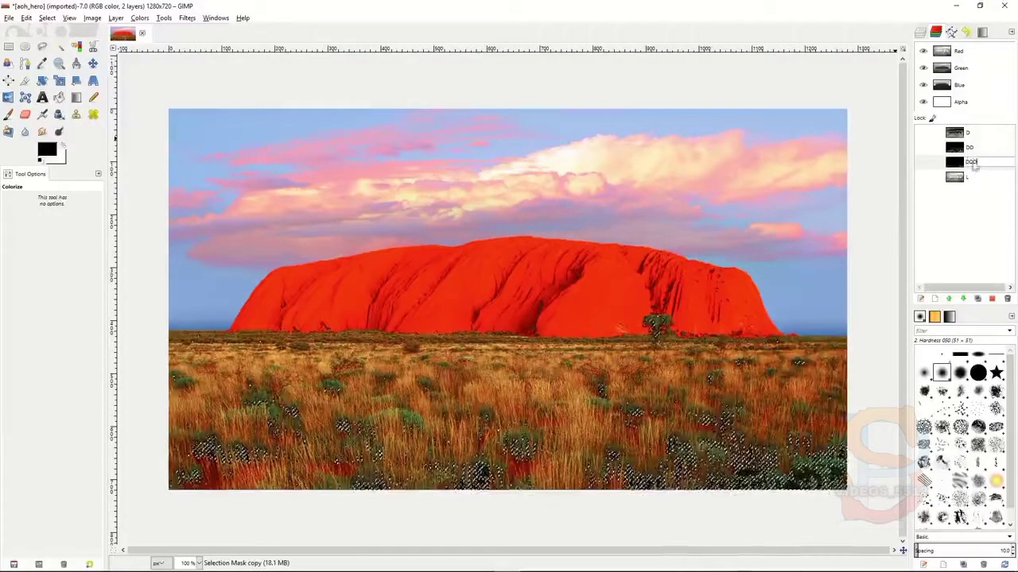
key(Return)
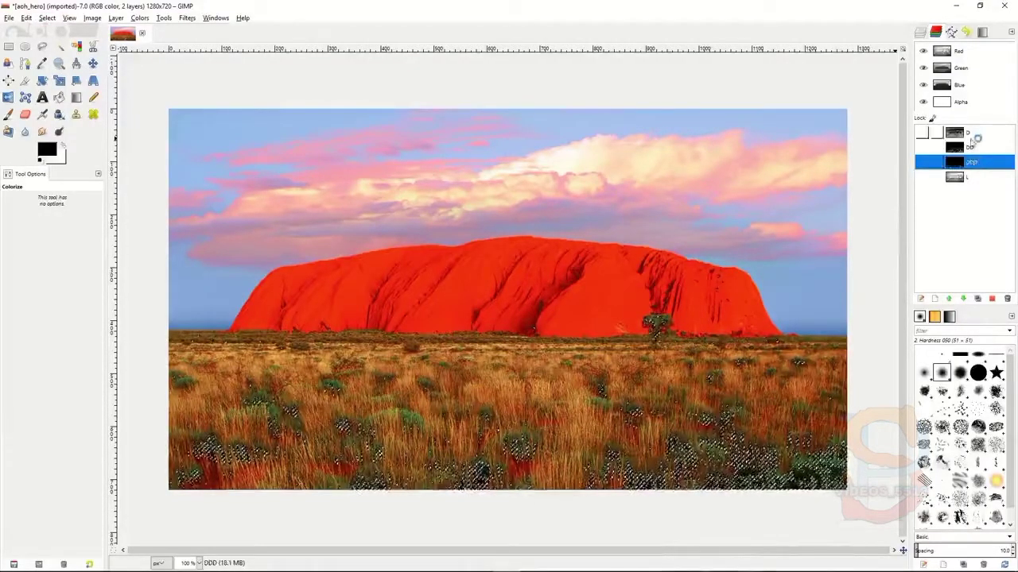
Clear the current selection and select the whole image.
mouse_move(977, 163)
mouse_down()
mouse_move(977, 131)
mouse_move(977, 164)
mouse_up()
click(979, 182)
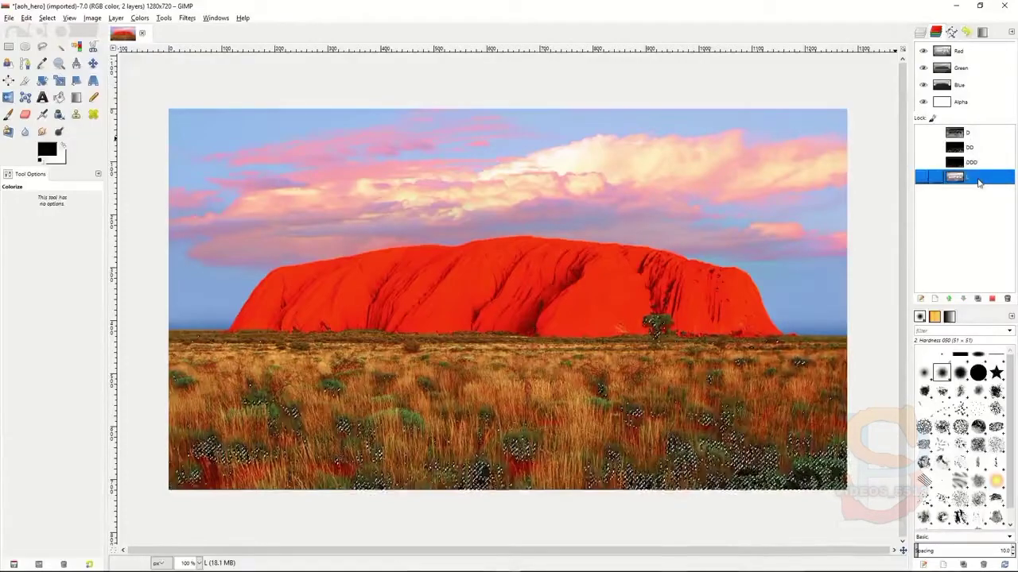
right_click(729, 191)
mouse_move(755, 221)
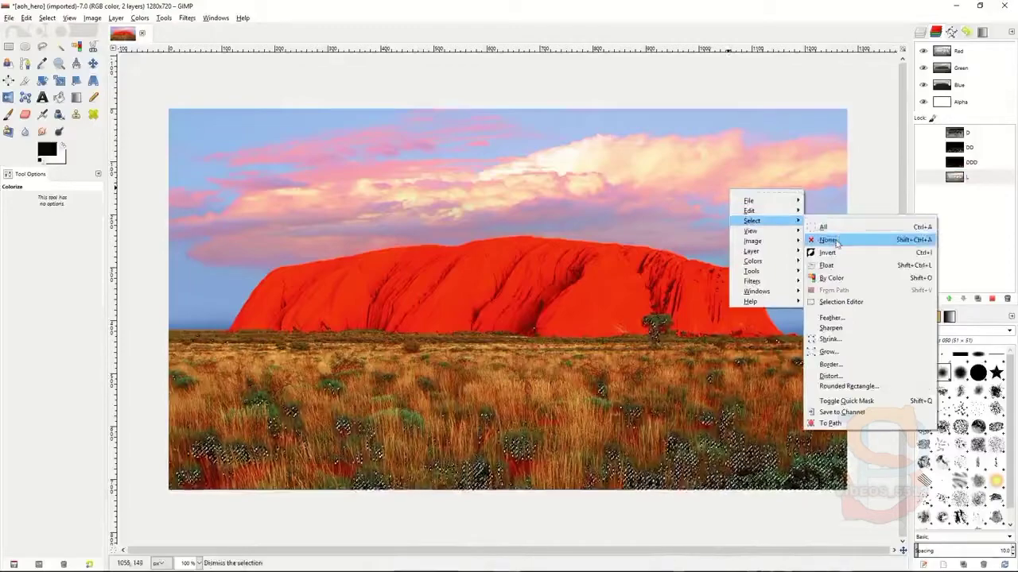
click(831, 239)
click(975, 180)
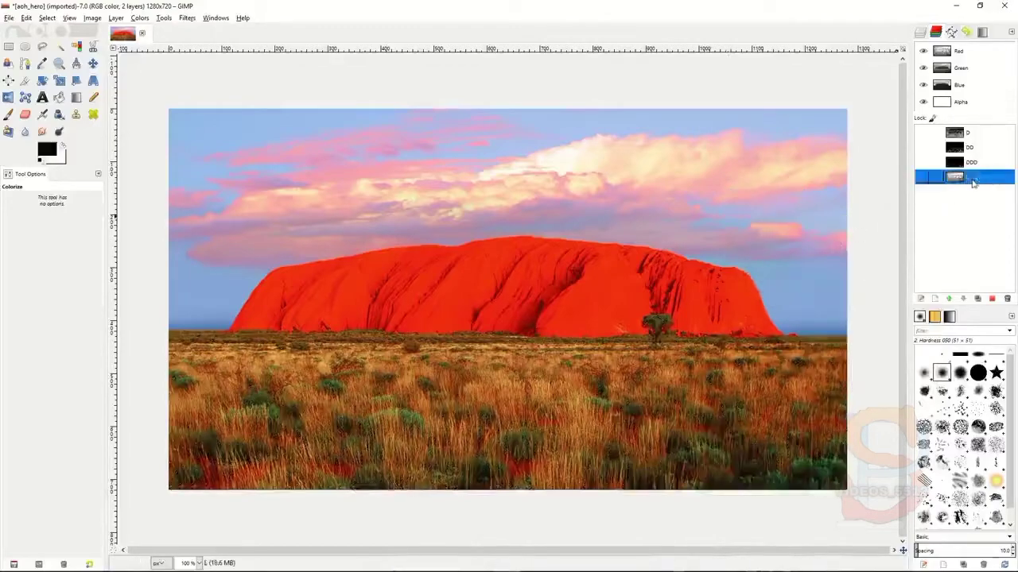
click(979, 136)
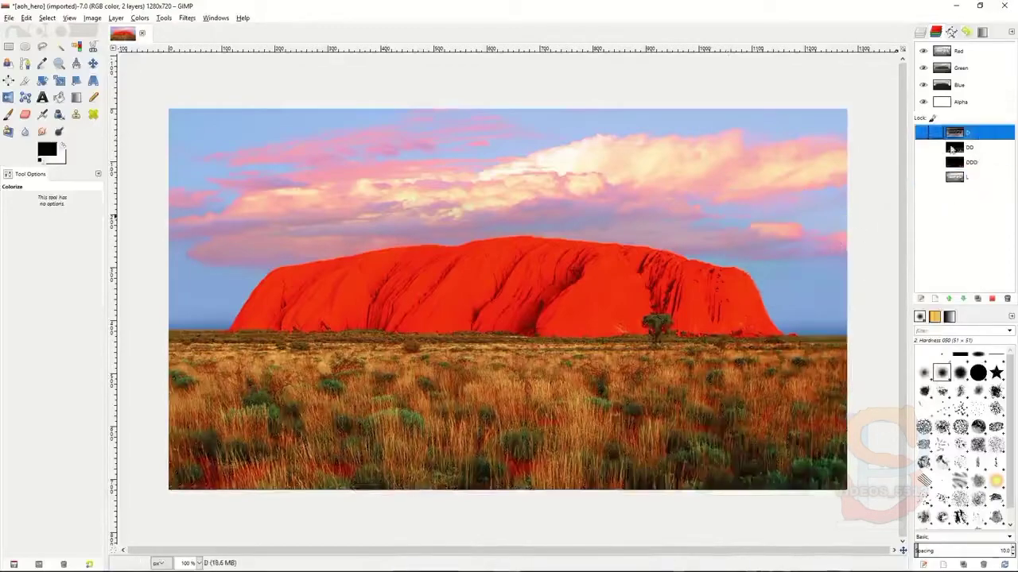
right_click(711, 230)
mouse_move(738, 265)
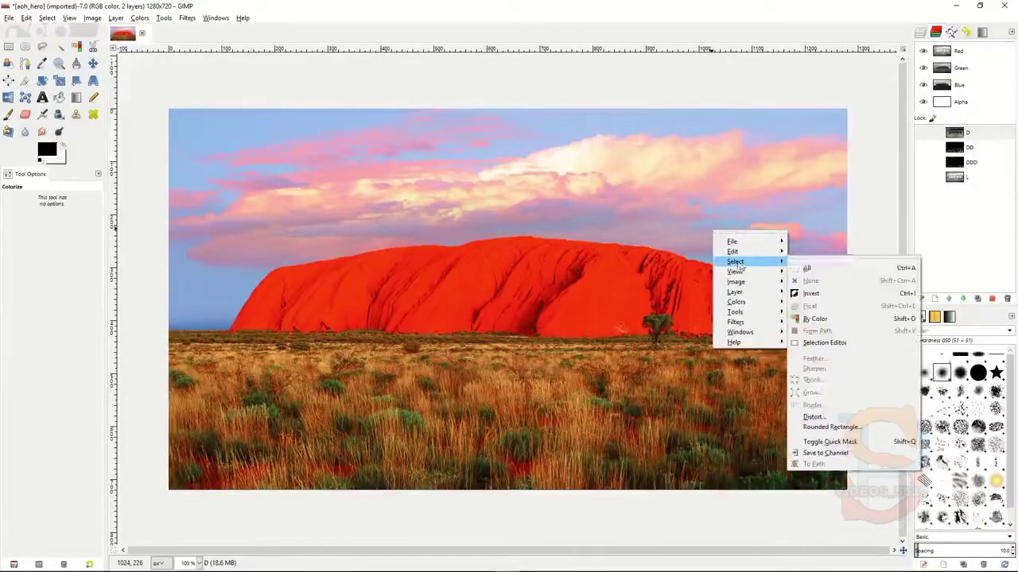
click(819, 265)
Subtract channel D from the full-image selection and save the result as a new channel named LL.
click(976, 135)
right_click(976, 136)
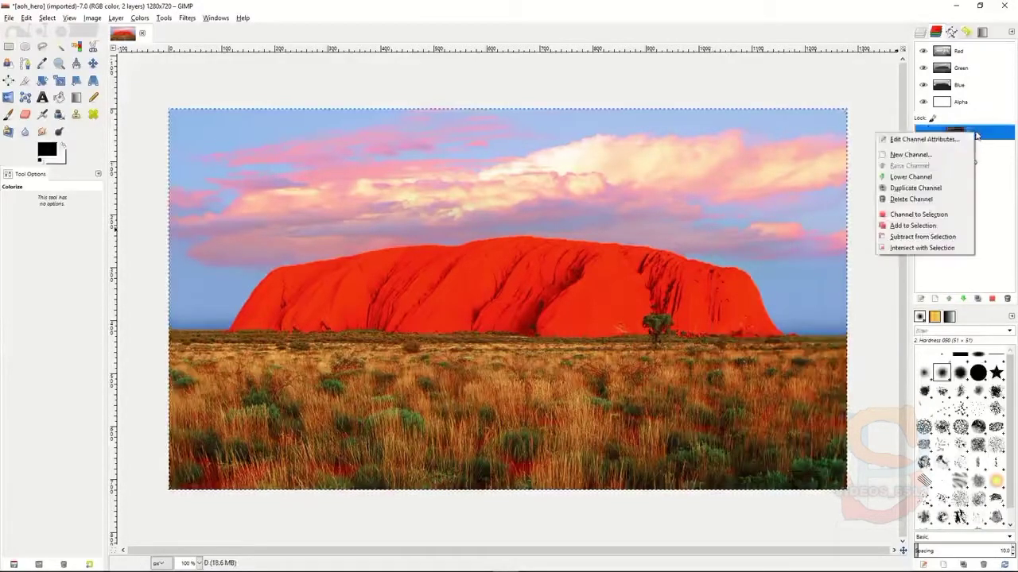
click(919, 238)
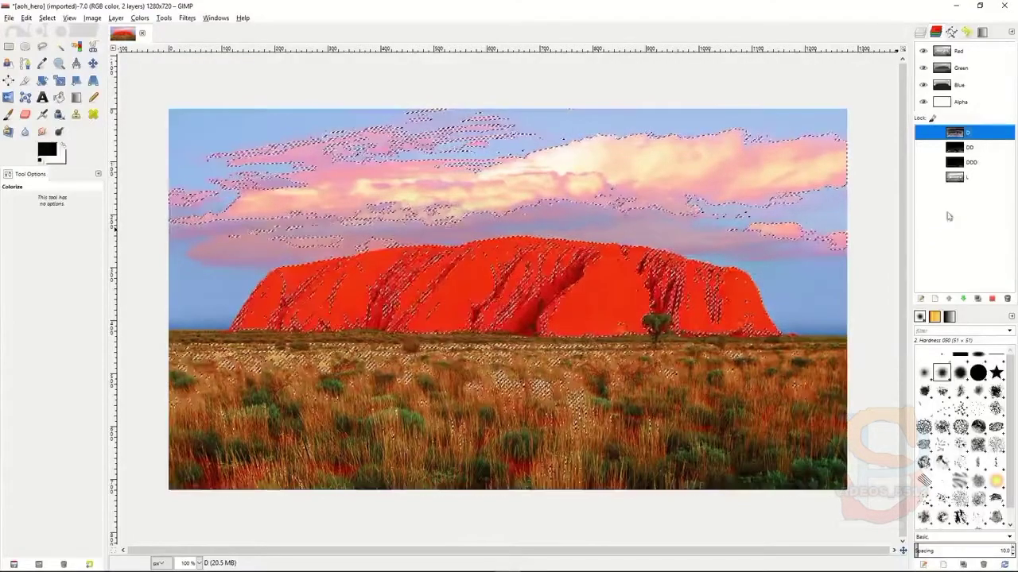
click(46, 17)
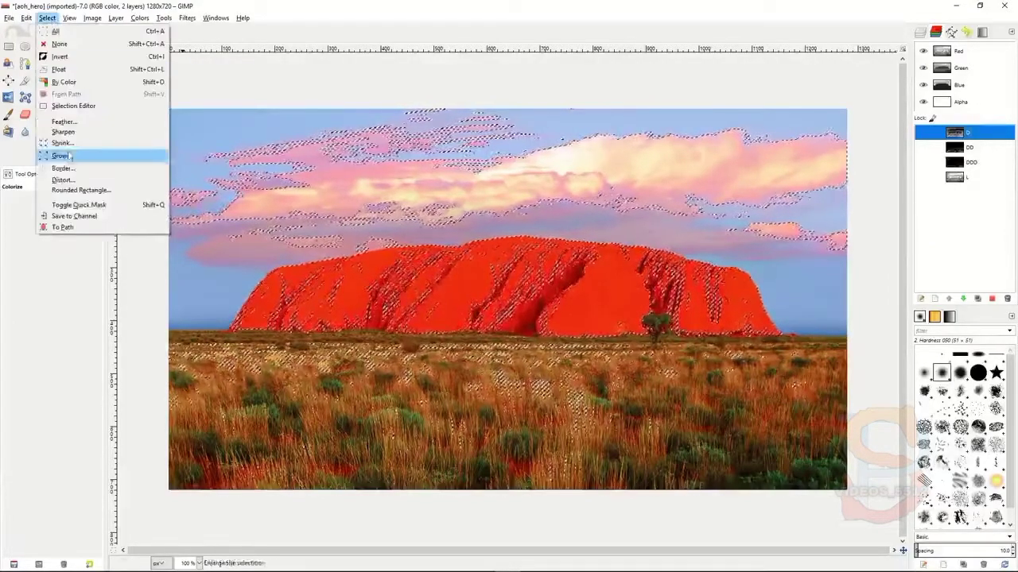
click(79, 217)
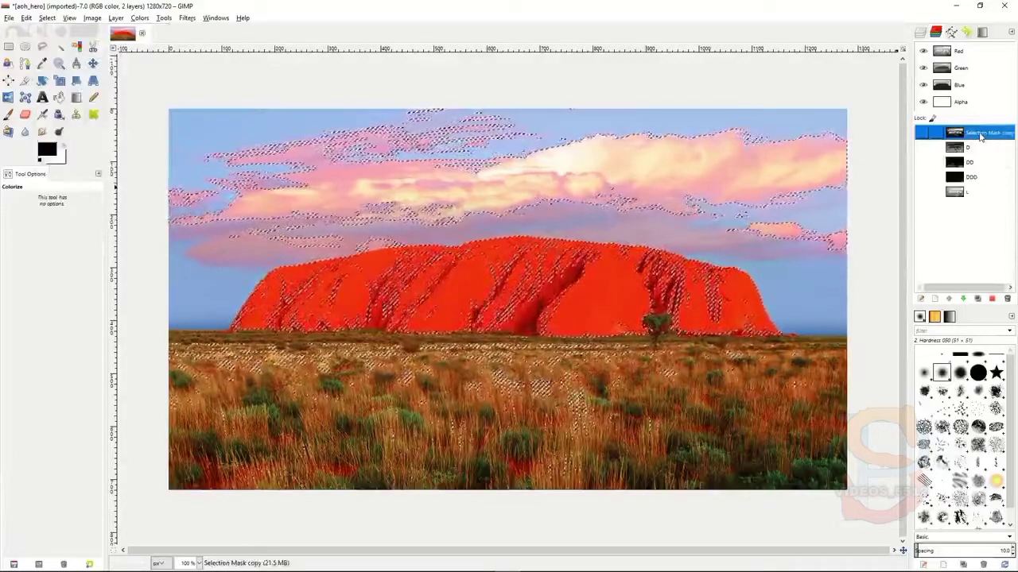
double_click(980, 133)
text(LL)
key(Return)
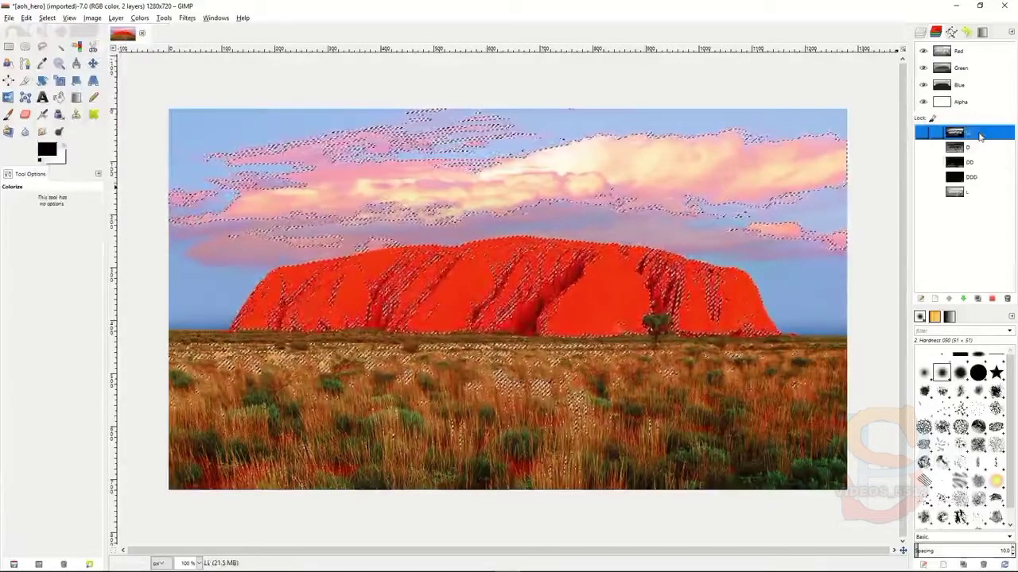
Save the selection minus channel D as a new channel named LLL and move channel LL below channel L.
click(977, 149)
right_click(977, 150)
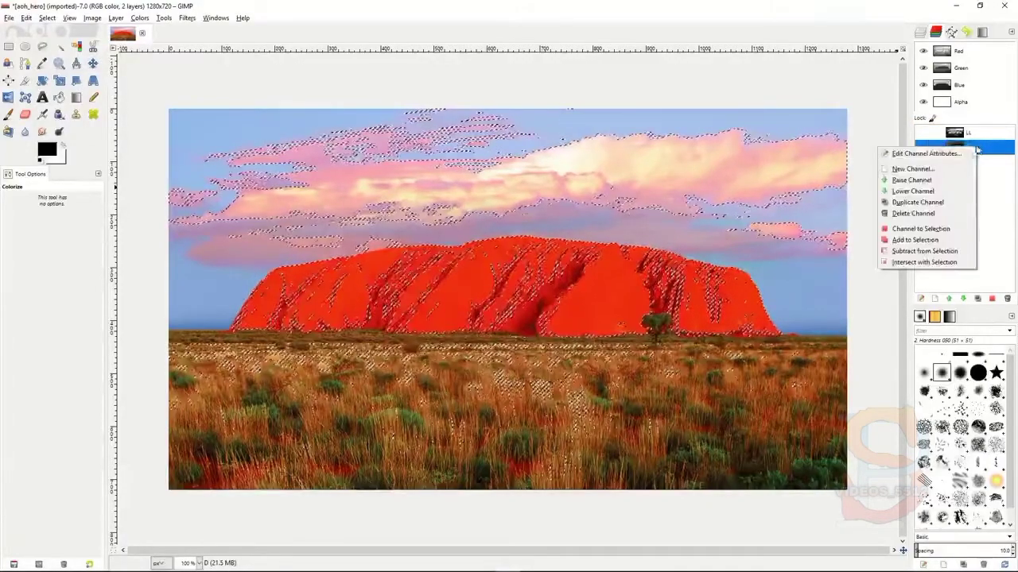
click(920, 251)
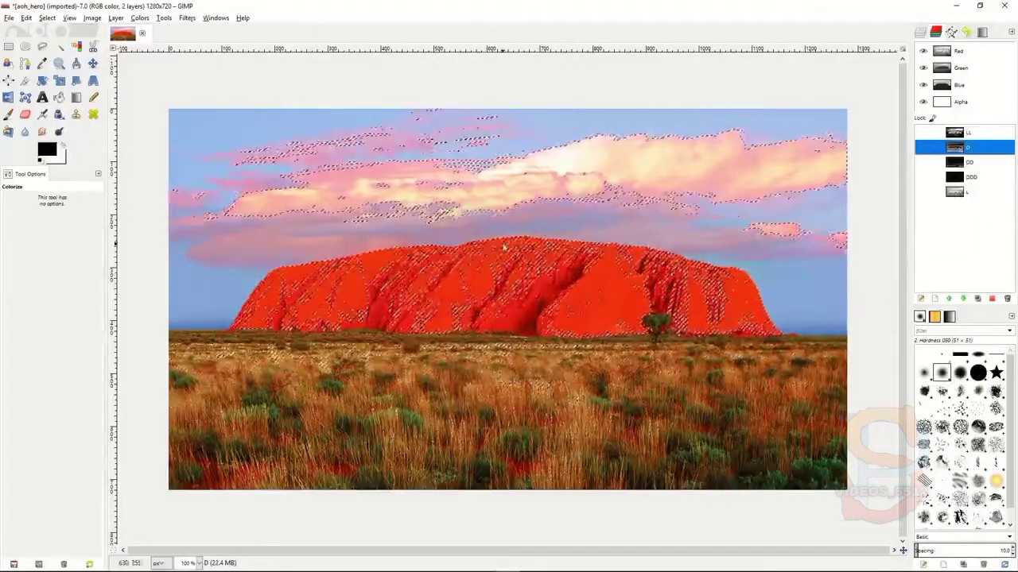
click(47, 17)
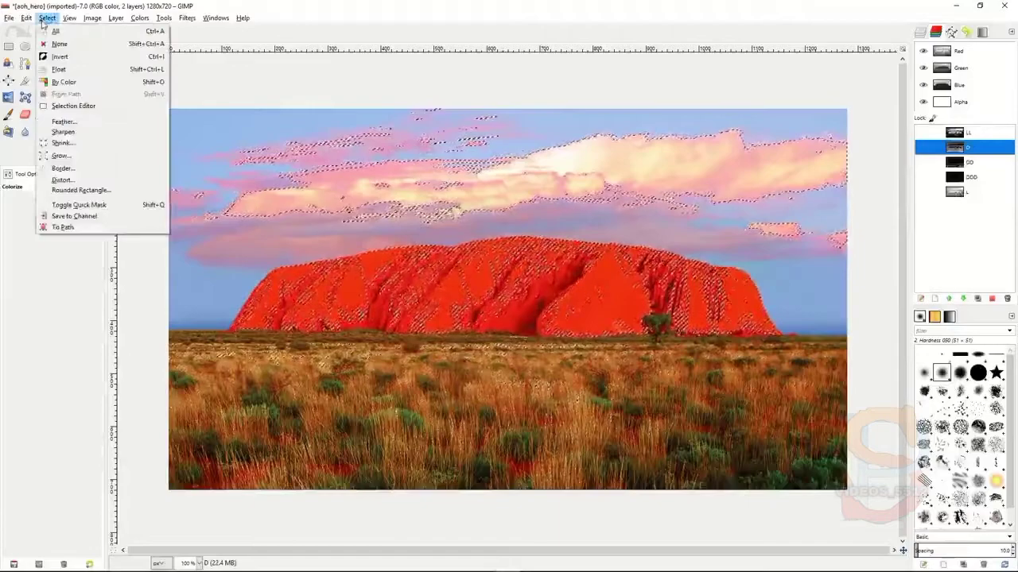
click(74, 215)
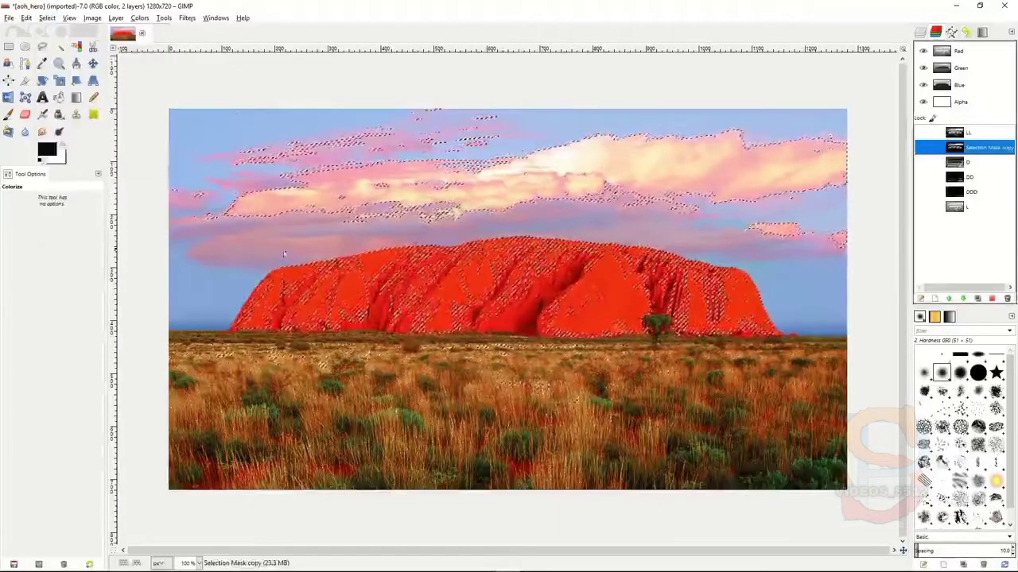
double_click(979, 148)
text(LLL)
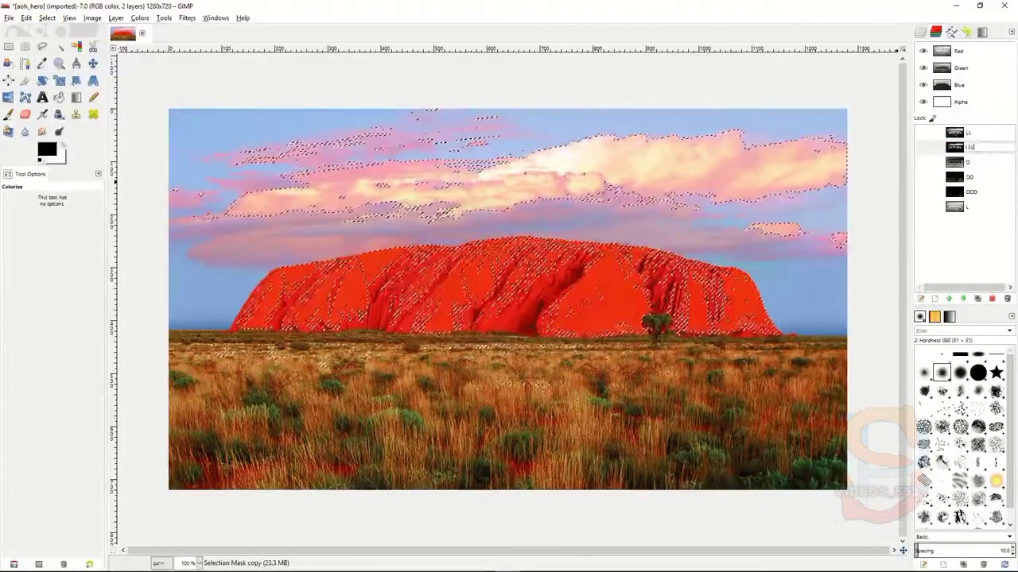
key(Return)
drag(975, 136, 976, 221)
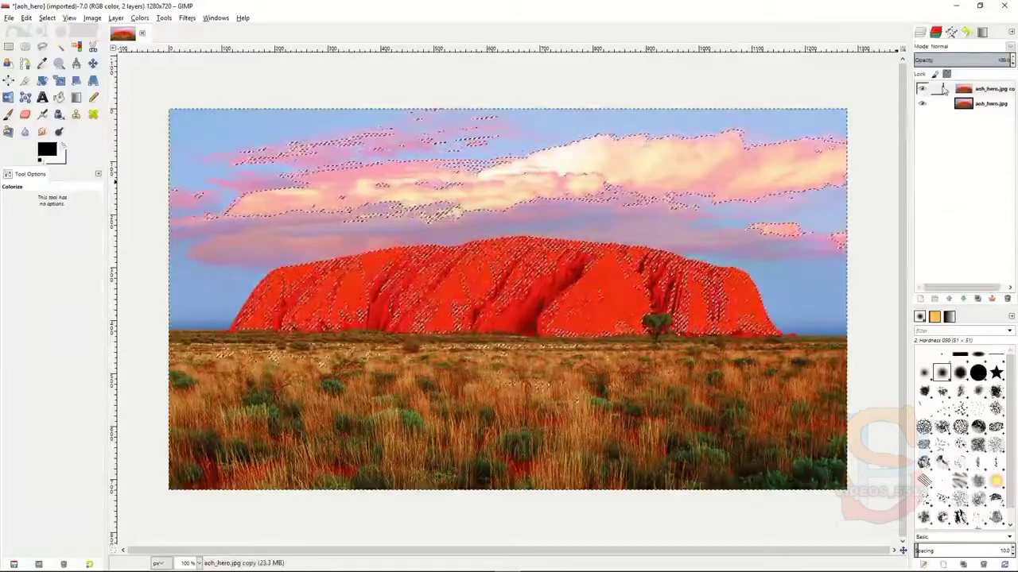
Rename the aoh_hero.jpg copy layer to LightMask and duplicate it as a layer named DarkMask.
click(951, 92)
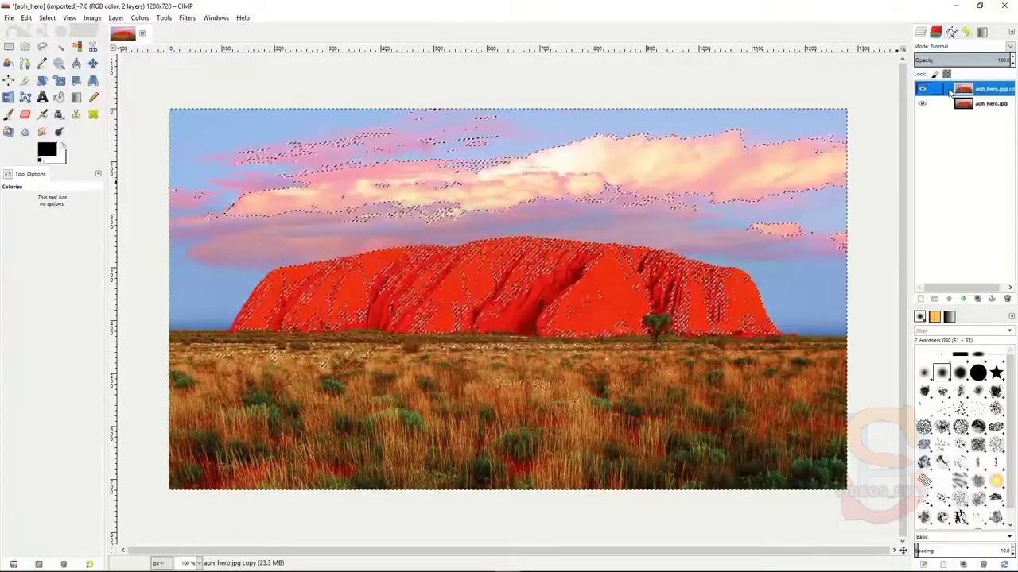
text(LightMask)
key(Return)
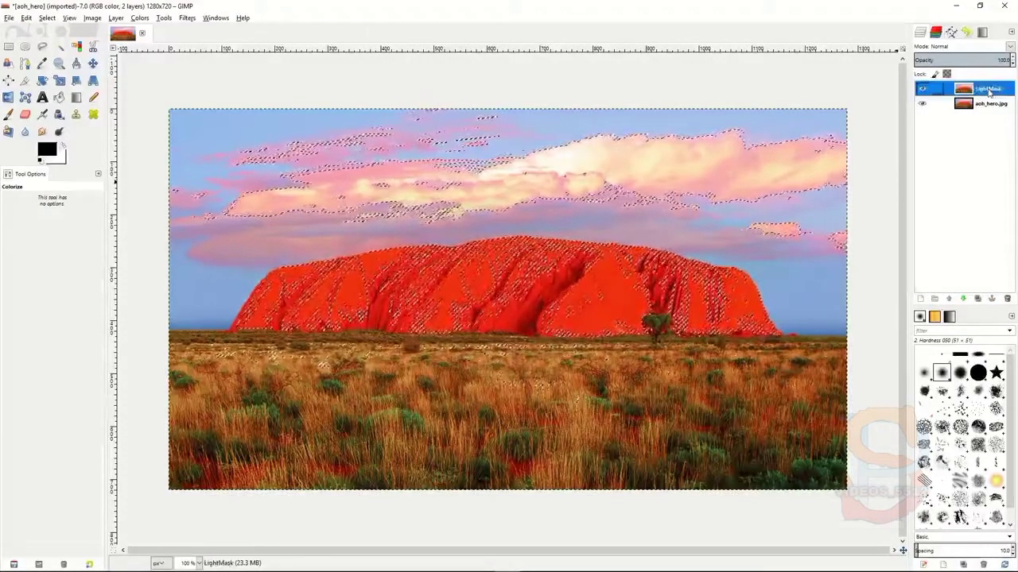
click(977, 298)
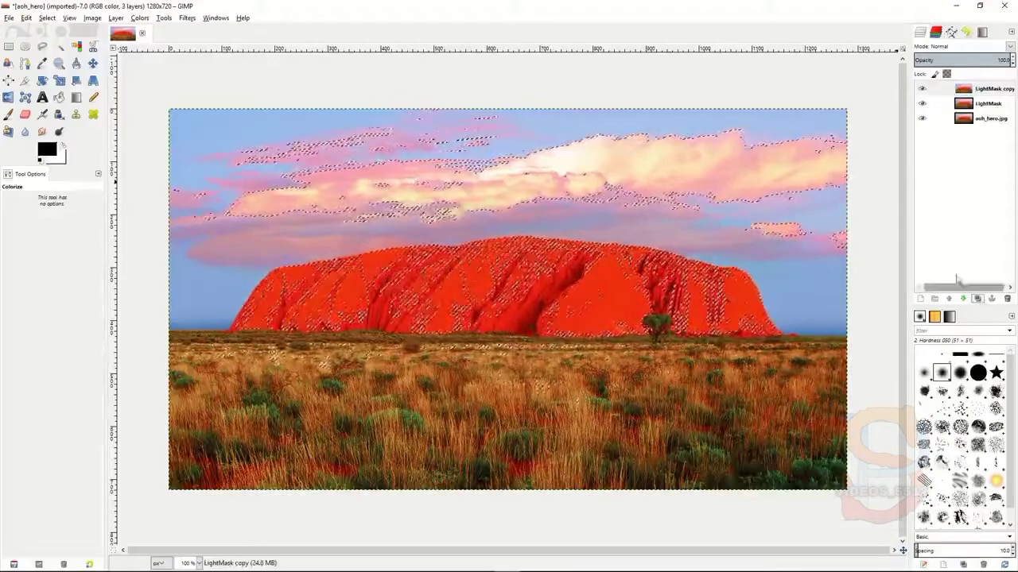
double_click(986, 88)
text(DarkMask)
key(Return)
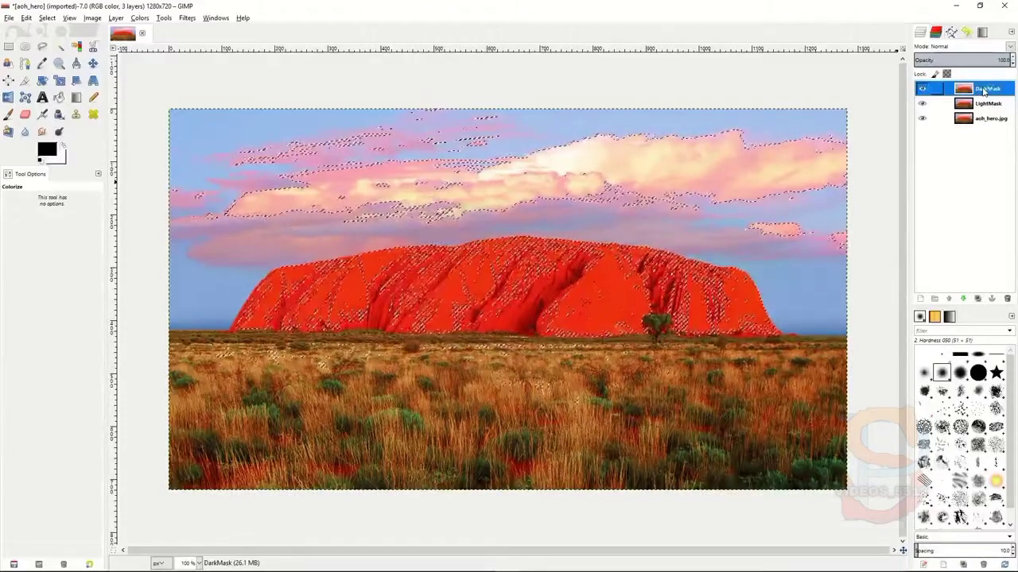
Make LightMask the active layer and clear the current selection.
click(948, 104)
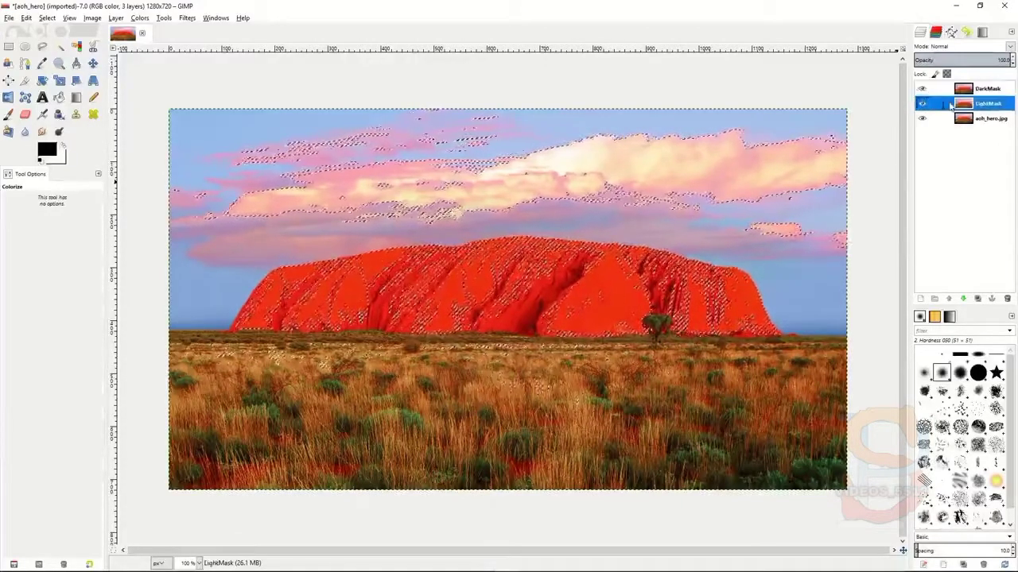
right_click(949, 104)
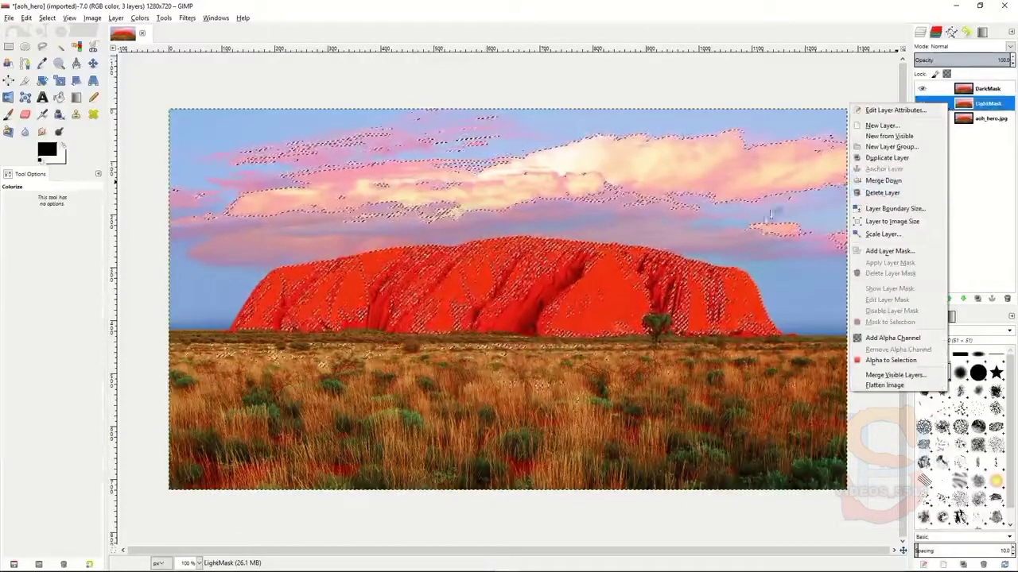
click(769, 213)
right_click(719, 248)
mouse_move(747, 274)
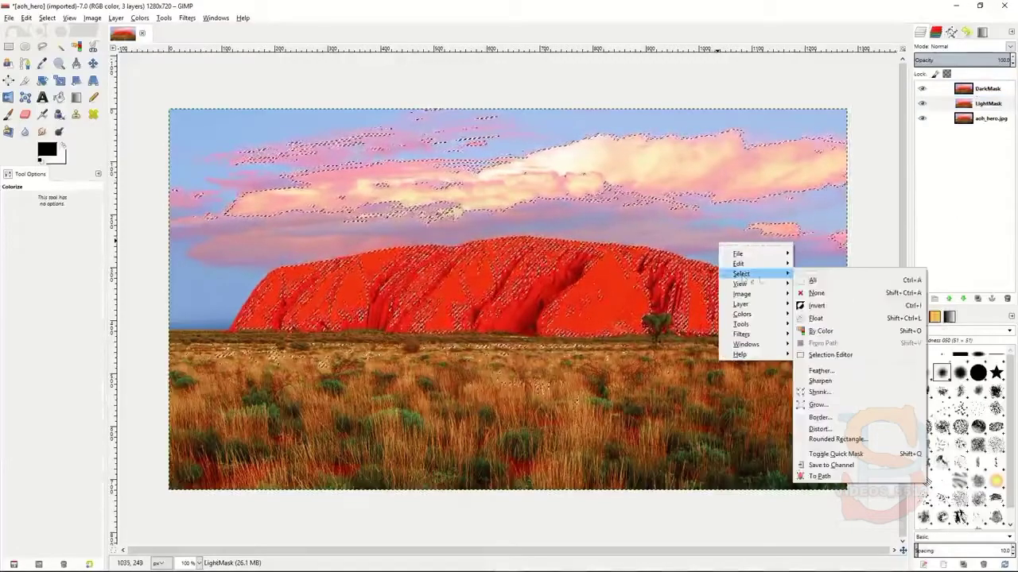
click(819, 291)
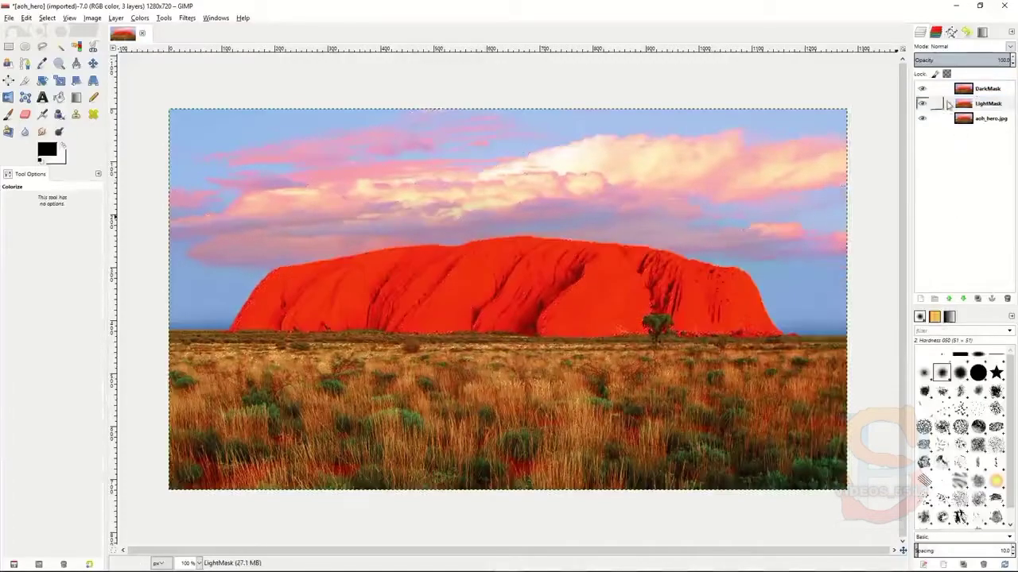
Add a layer mask to the LightMask layer, initialized from channel L.
right_click(948, 104)
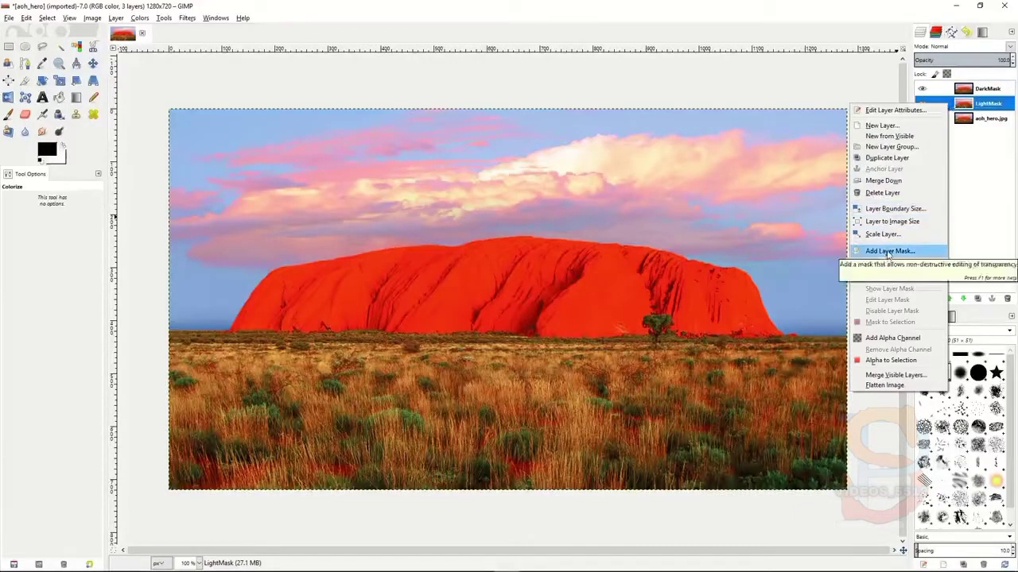
click(888, 252)
click(829, 218)
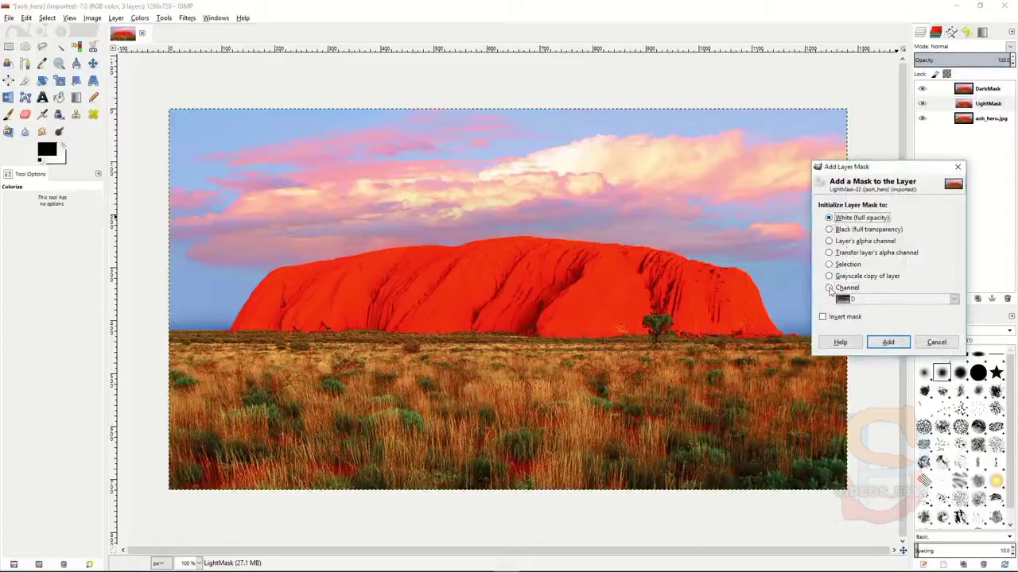
click(829, 287)
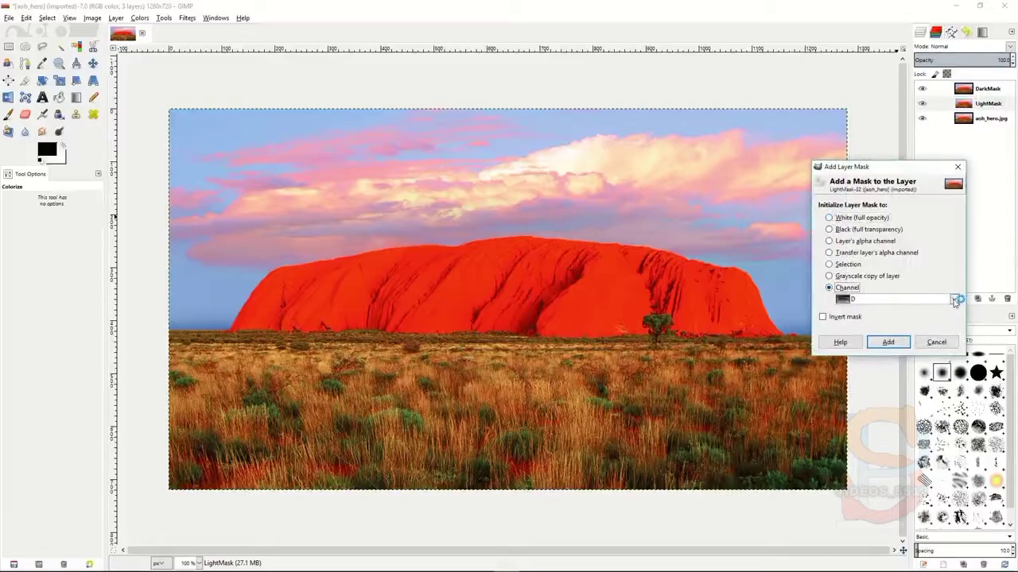
click(953, 299)
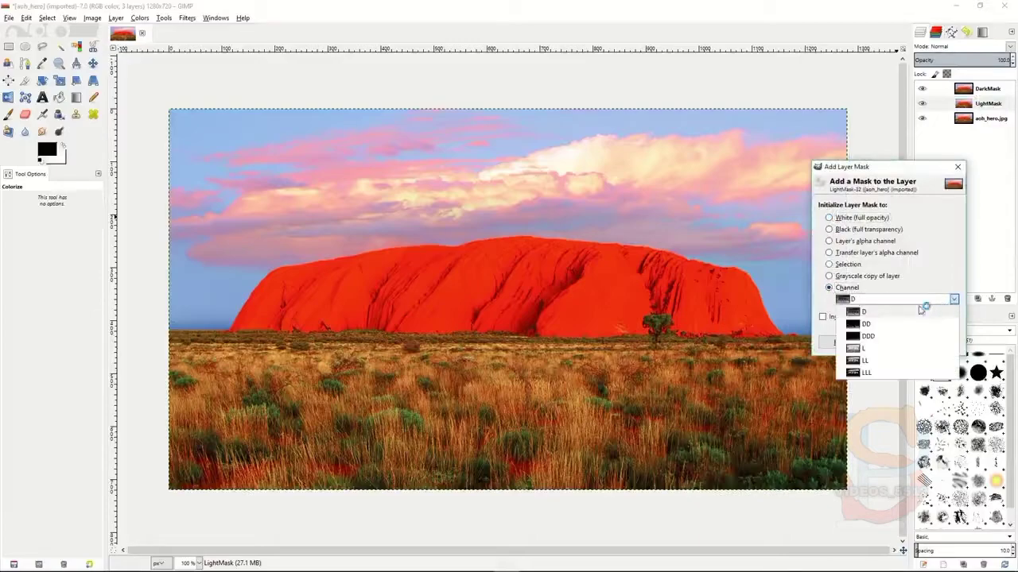
click(874, 350)
click(894, 344)
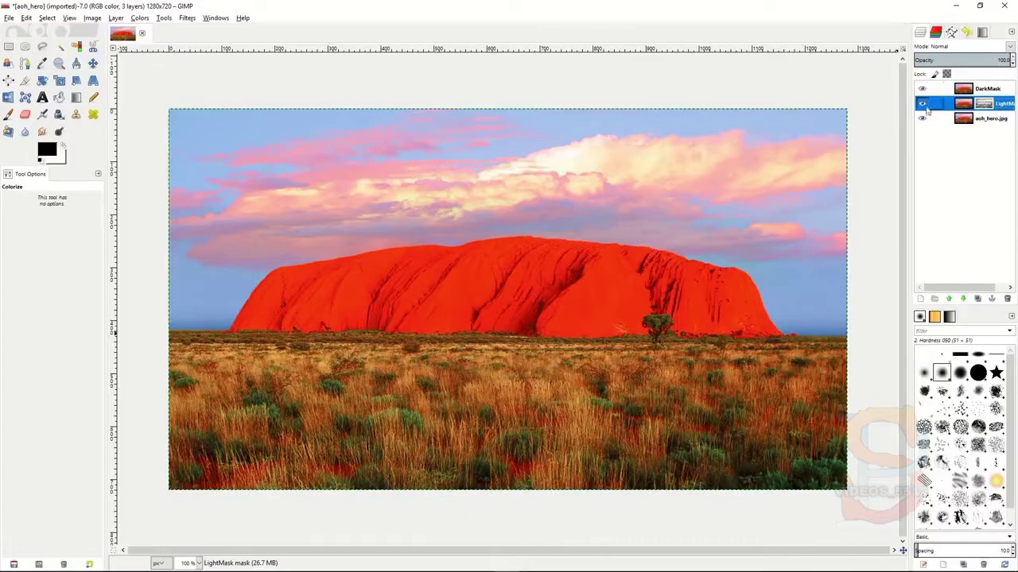
Hide the DarkMask layer and briefly turn off the aoh_hero.jpg layer to inspect the LightMask transparency.
click(923, 88)
click(922, 118)
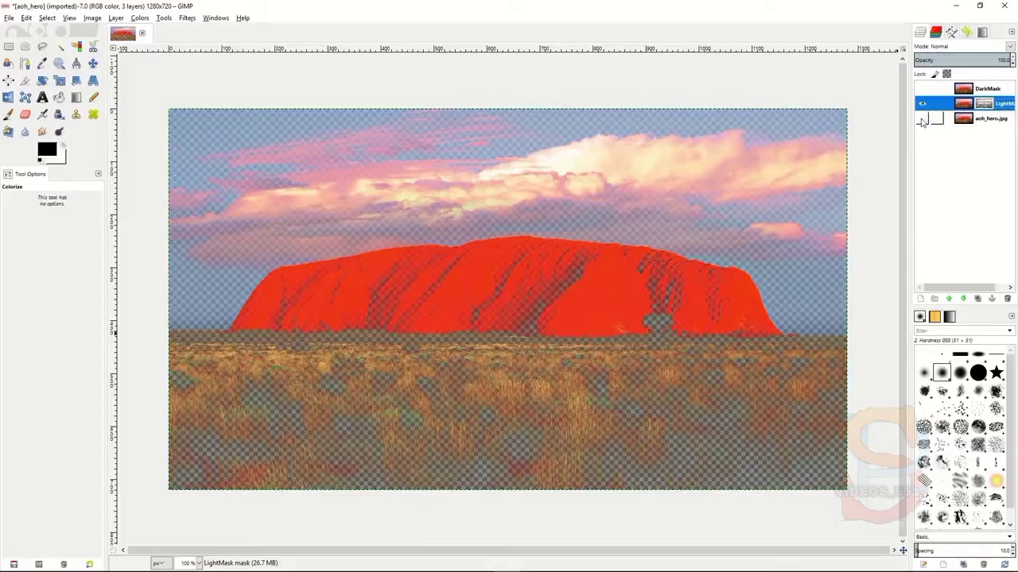
click(922, 119)
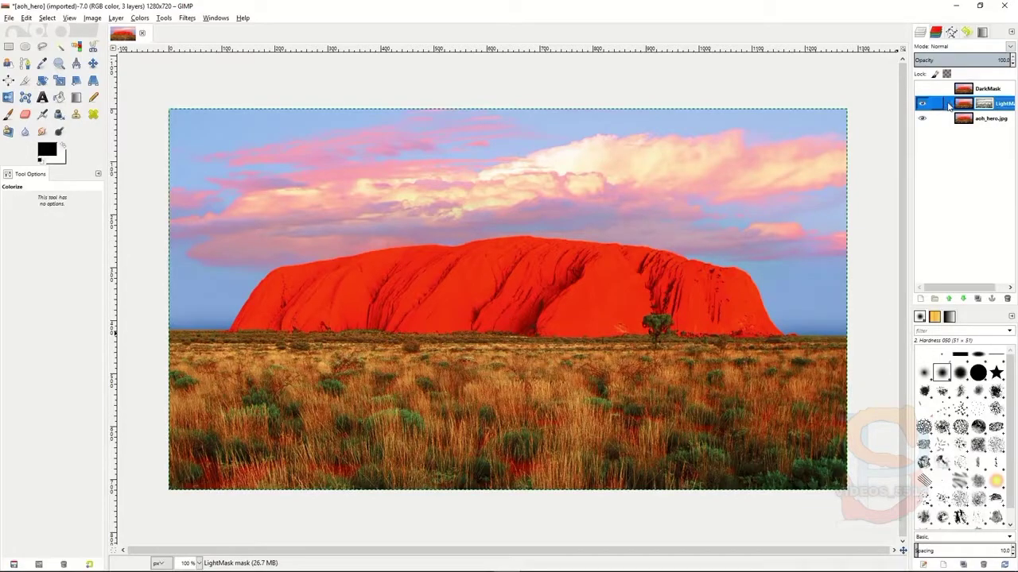
Colorize the LightMask layer with hue 287, saturation 50 and lightness 6, and compare the result by toggling the DarkMask layer's visibility.
click(139, 18)
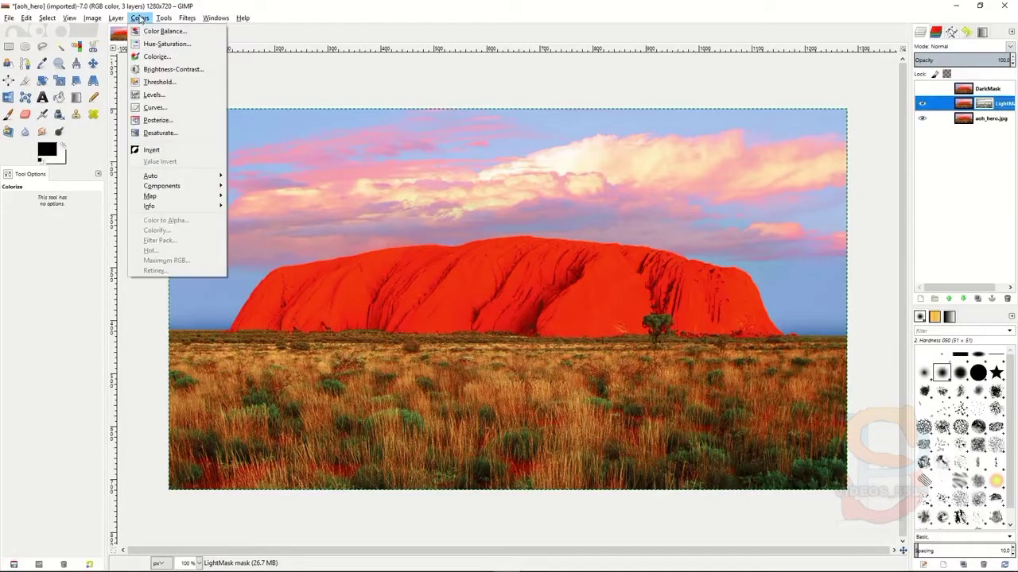
click(151, 57)
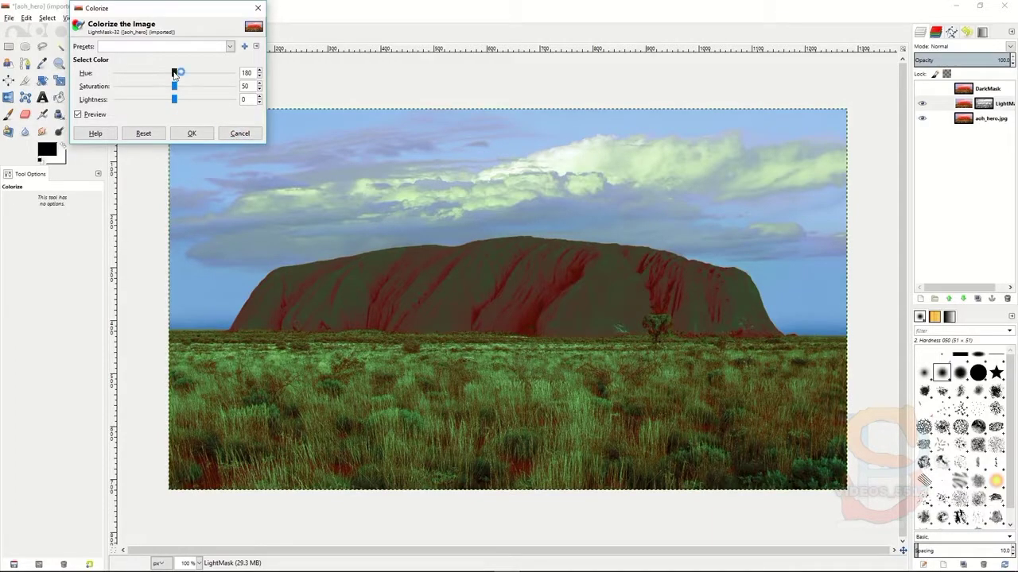
drag(175, 75, 180, 102)
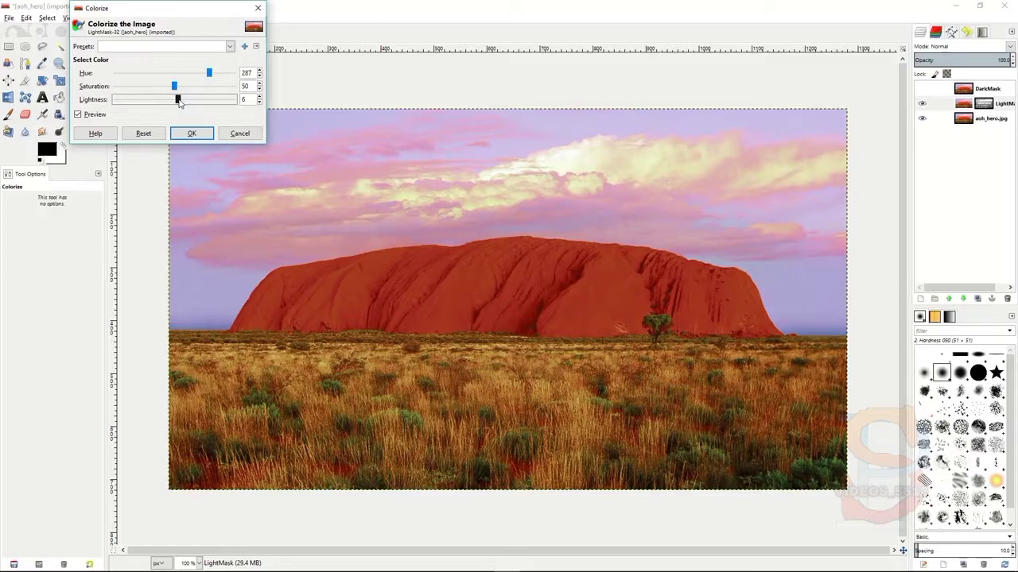
click(192, 133)
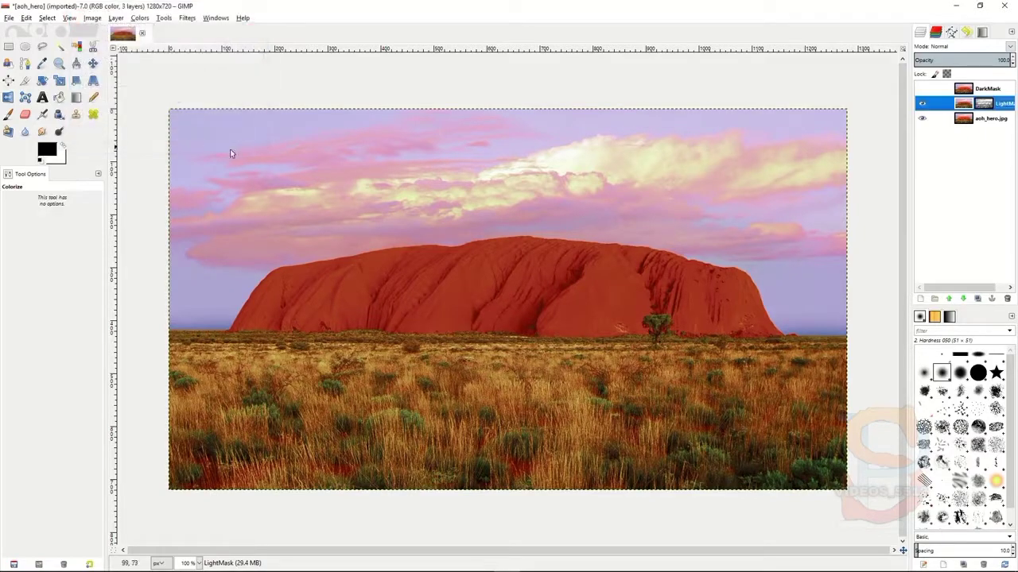
click(922, 89)
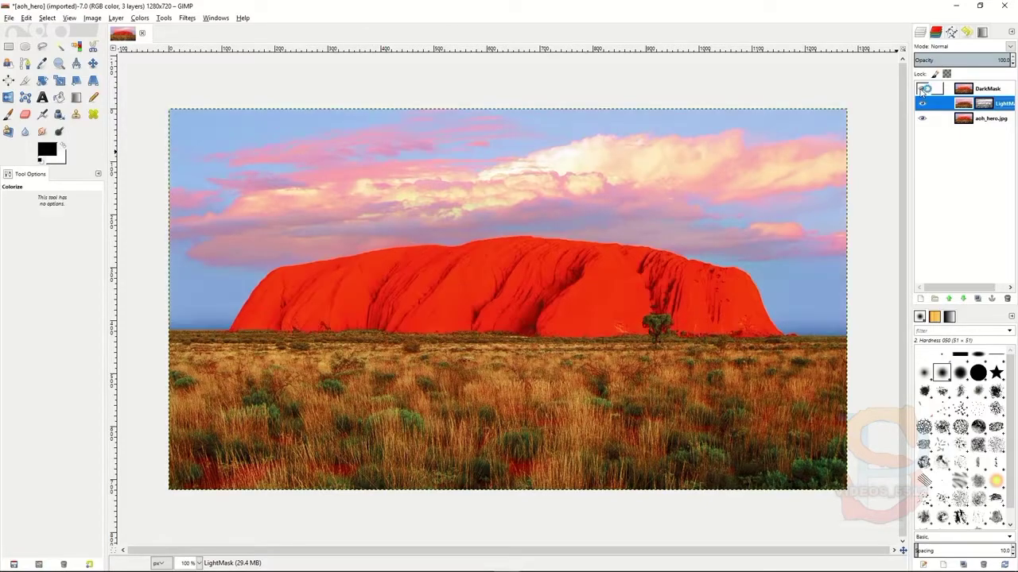
click(922, 89)
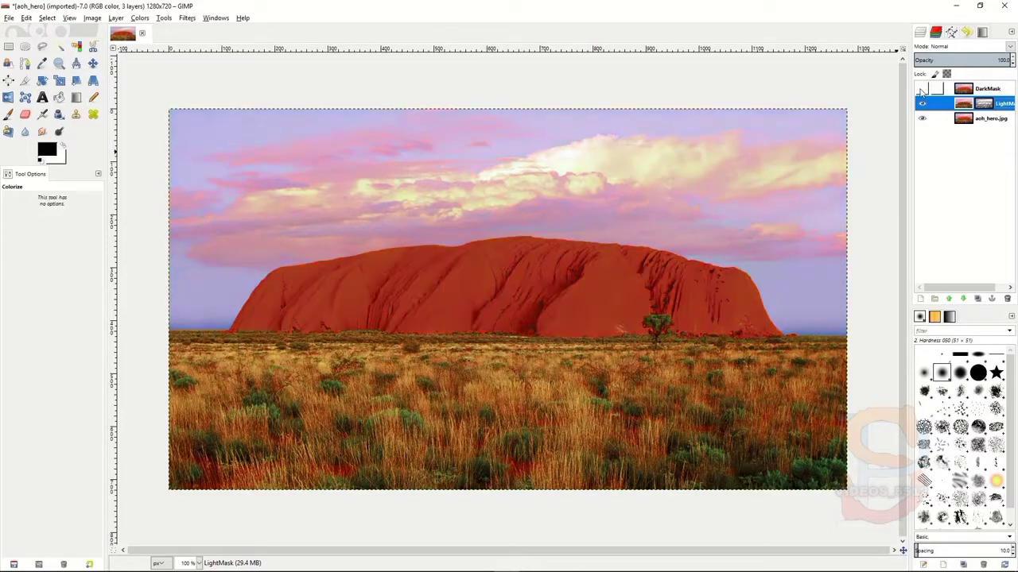